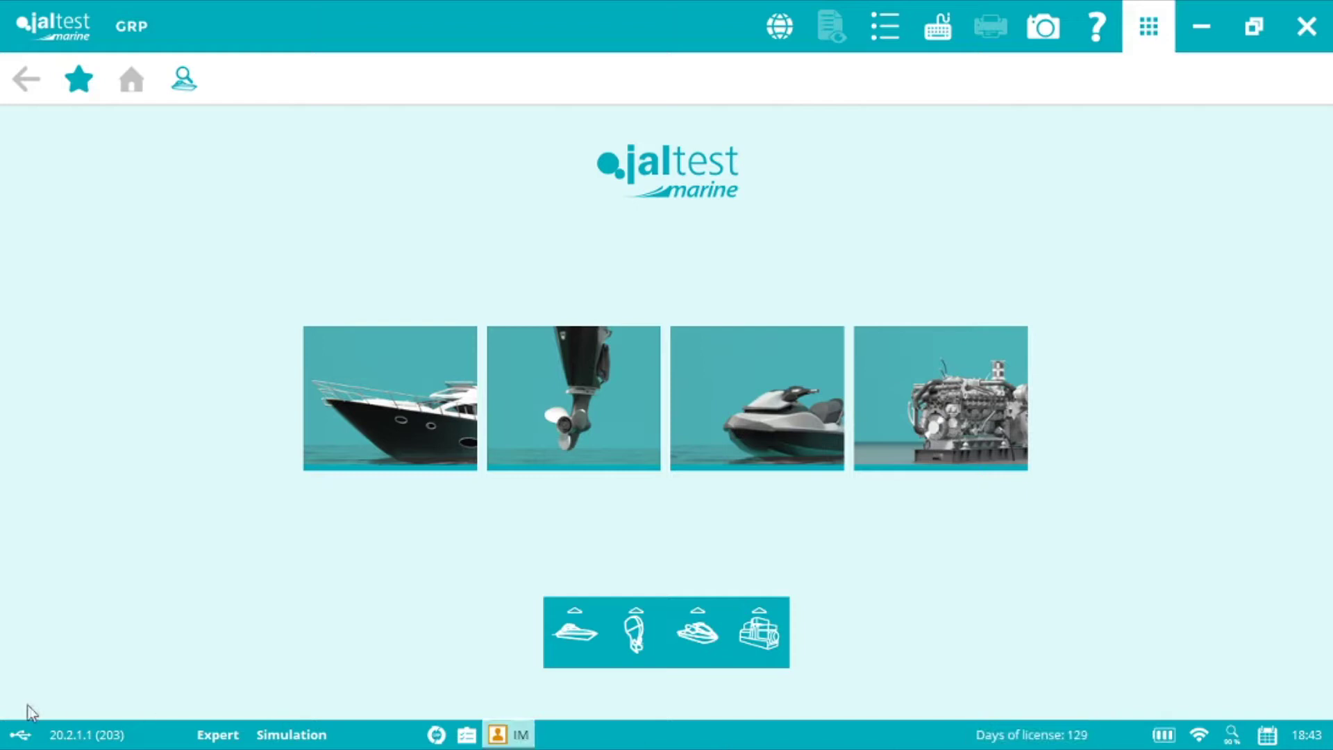
# Step: Pick the Cummins QSC 8.3 inboard engine and its ECM Port, Electronic Diesel Control, Common Rail system
pyautogui.click(410, 413)
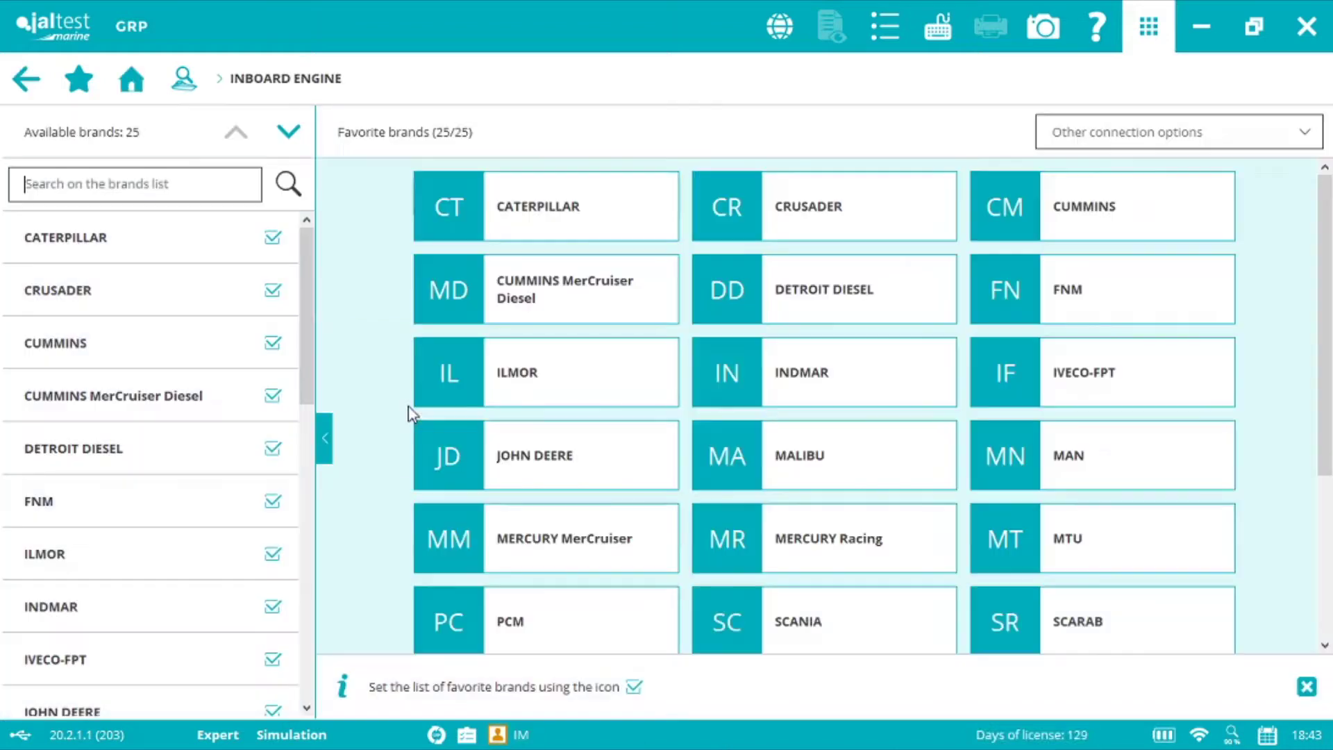
pyautogui.click(1116, 241)
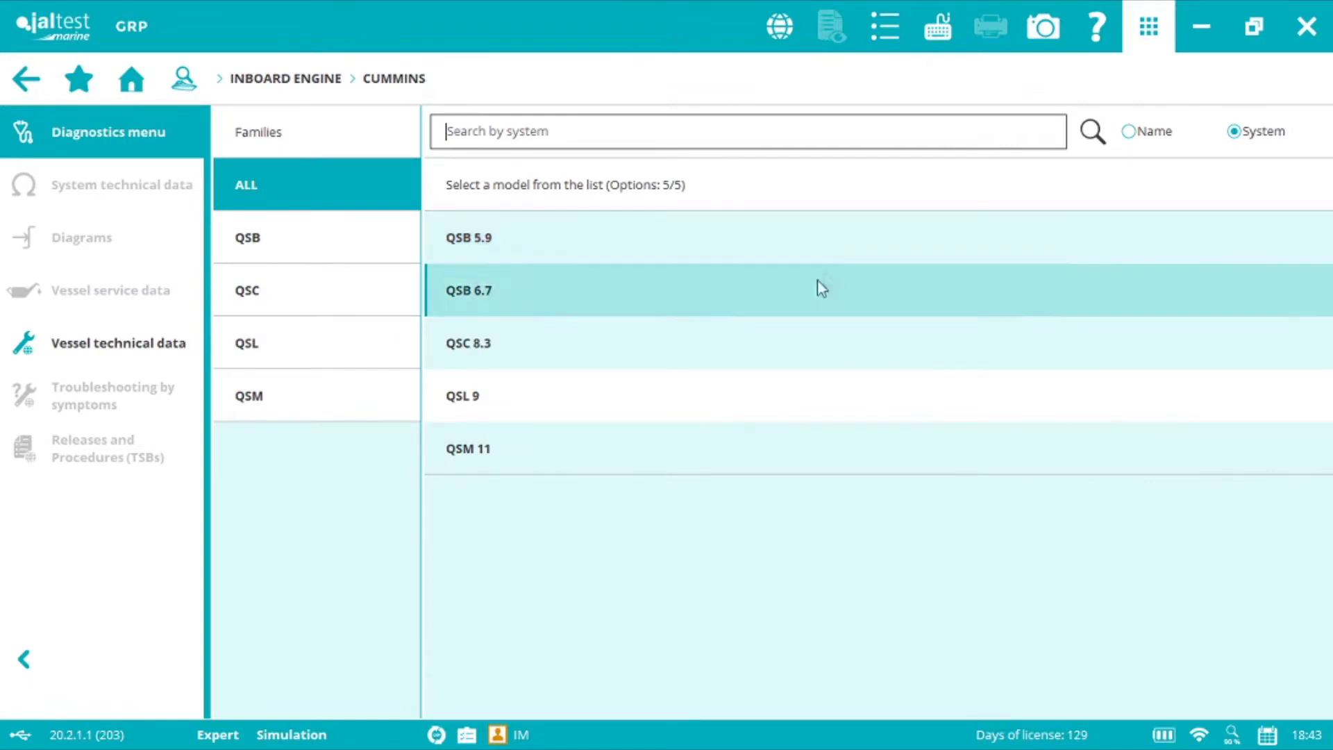
pyautogui.click(786, 339)
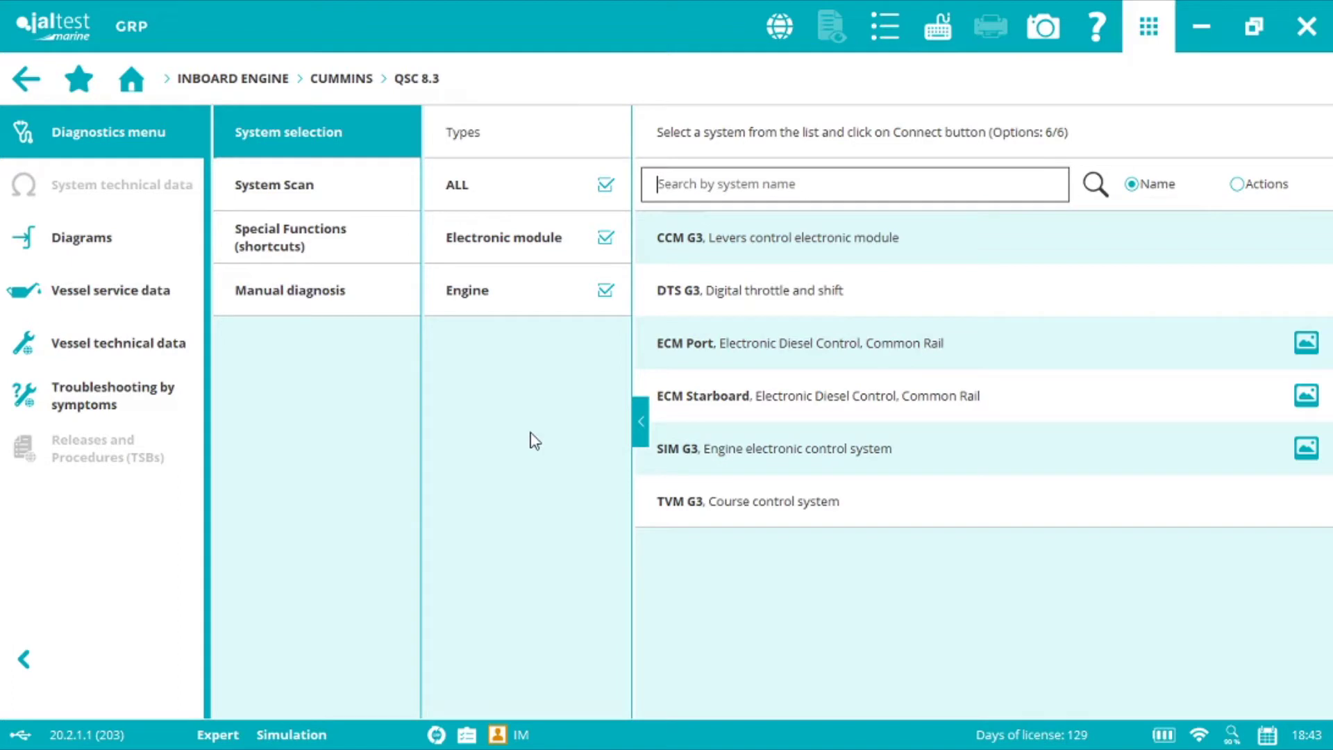
pyautogui.click(747, 354)
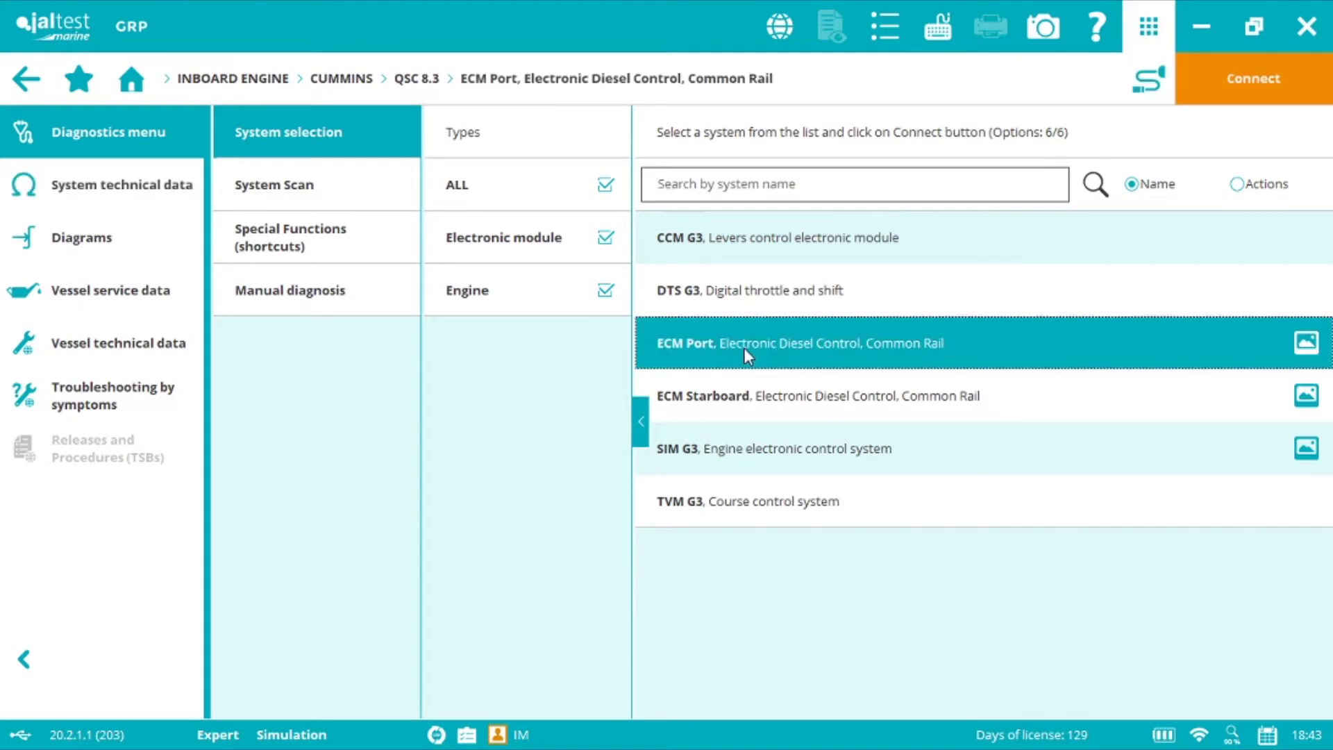
# Step: Show the ECM Port connection guide and view Location 2, Detail, Pin-out and the JDC 600 cable photos
pyautogui.click(1156, 71)
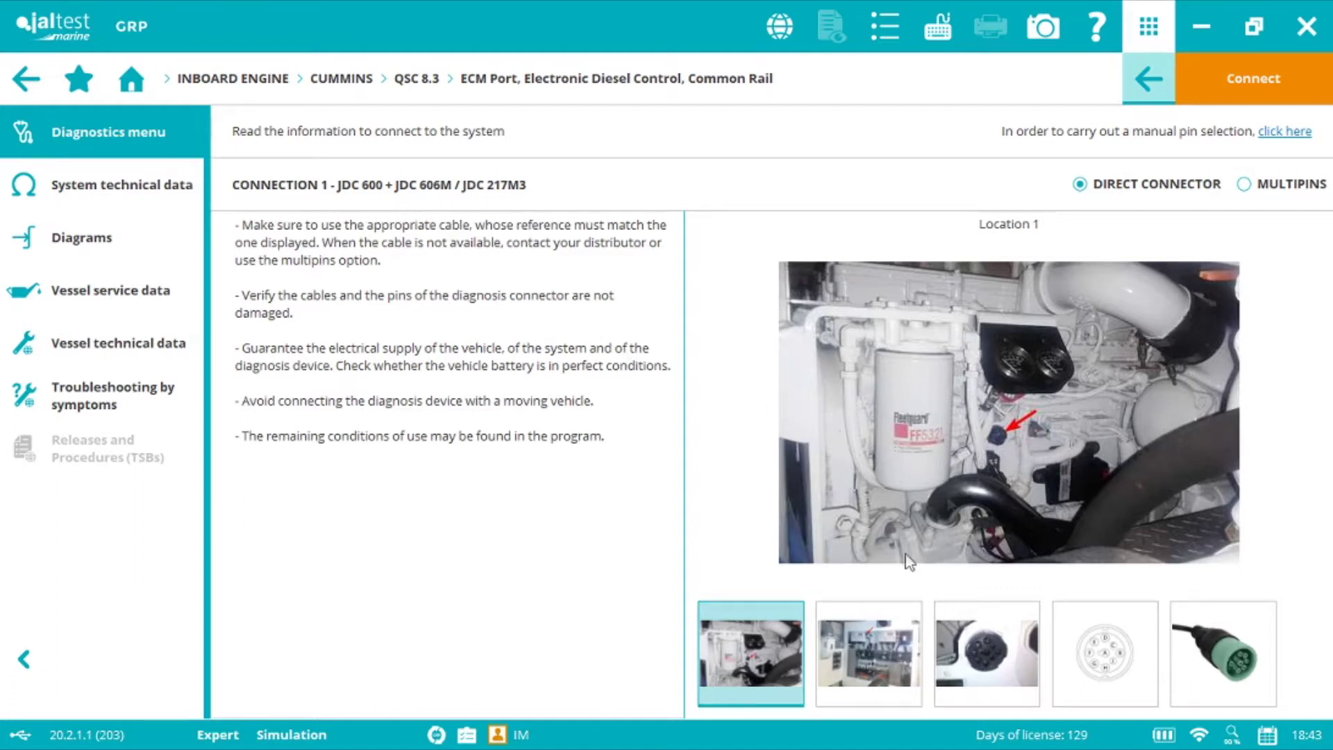
pyautogui.click(873, 645)
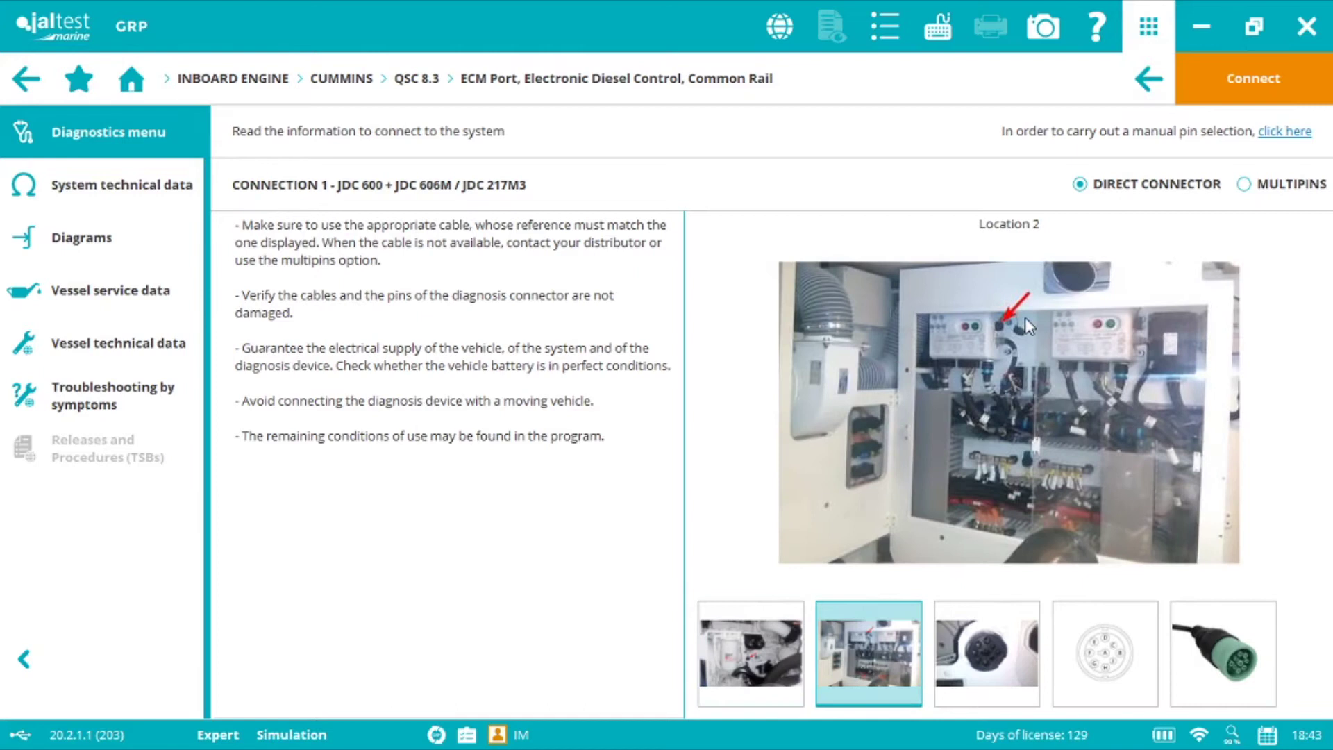
pyautogui.click(983, 668)
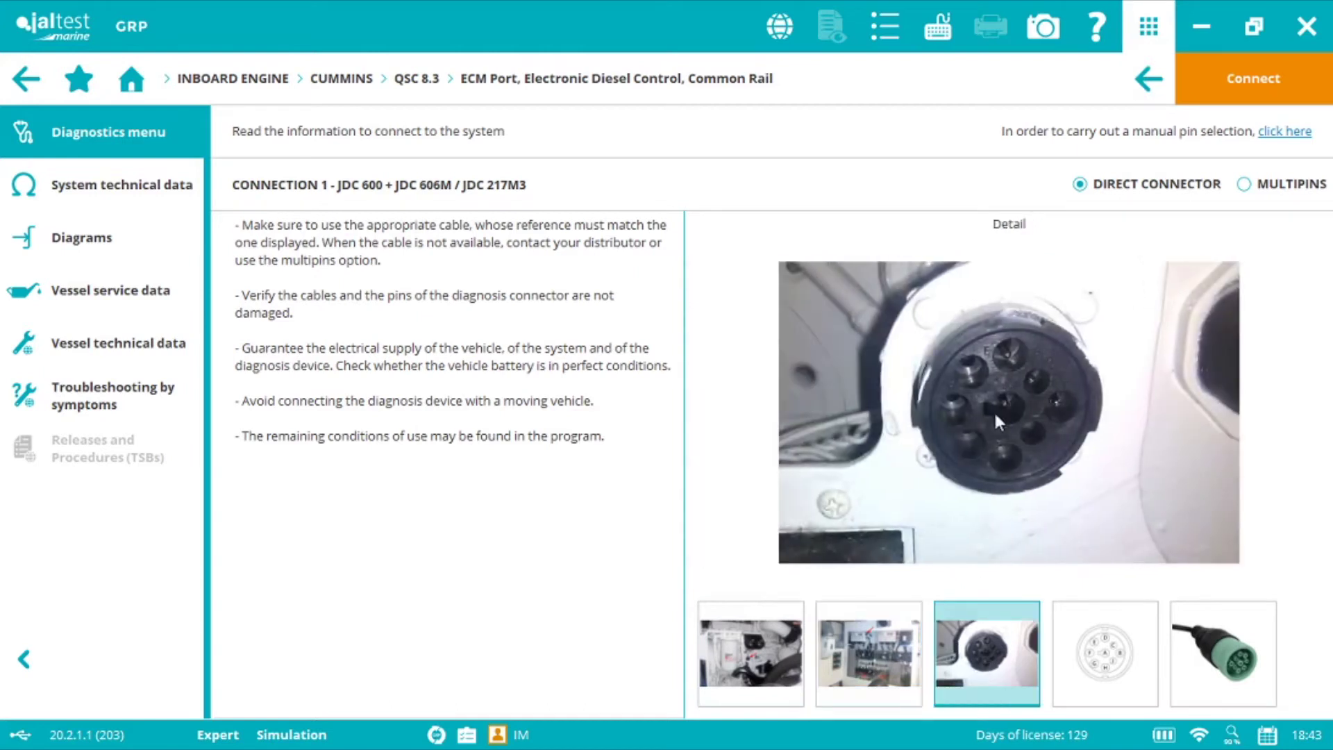
pyautogui.click(1085, 655)
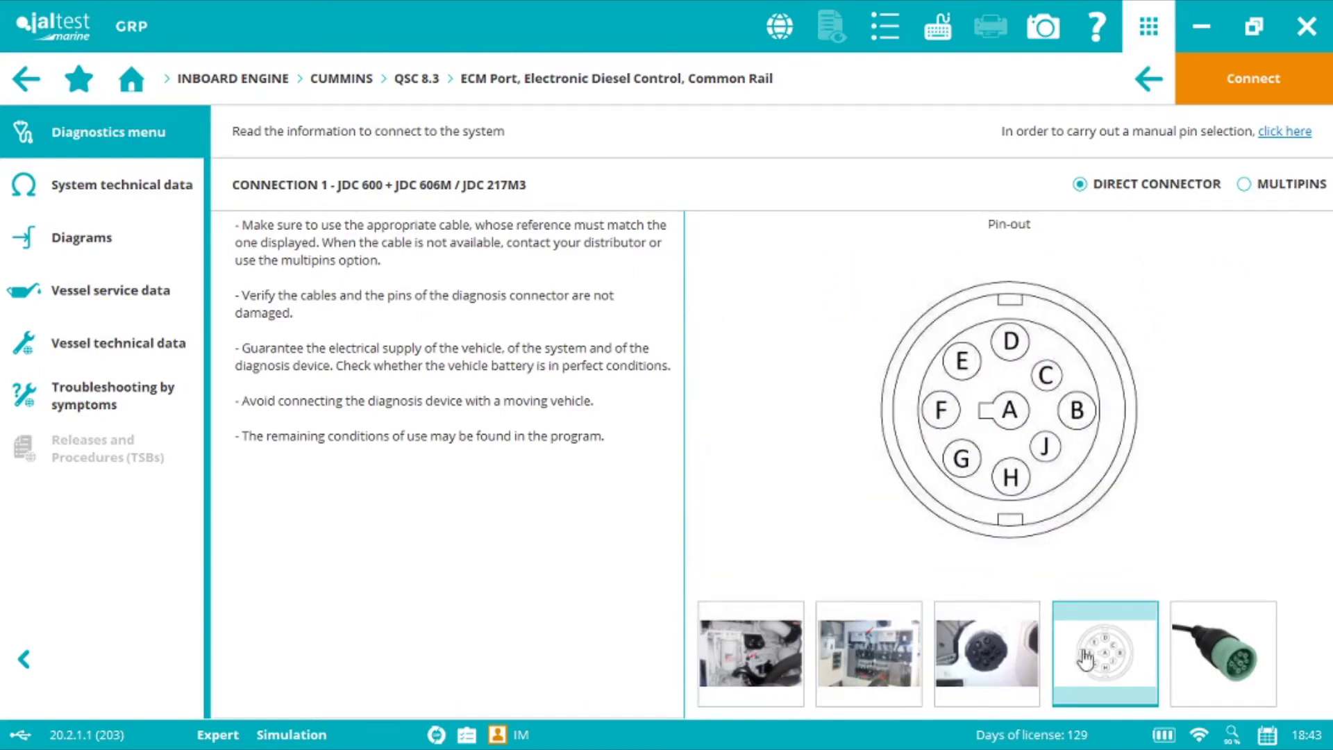
pyautogui.click(1216, 645)
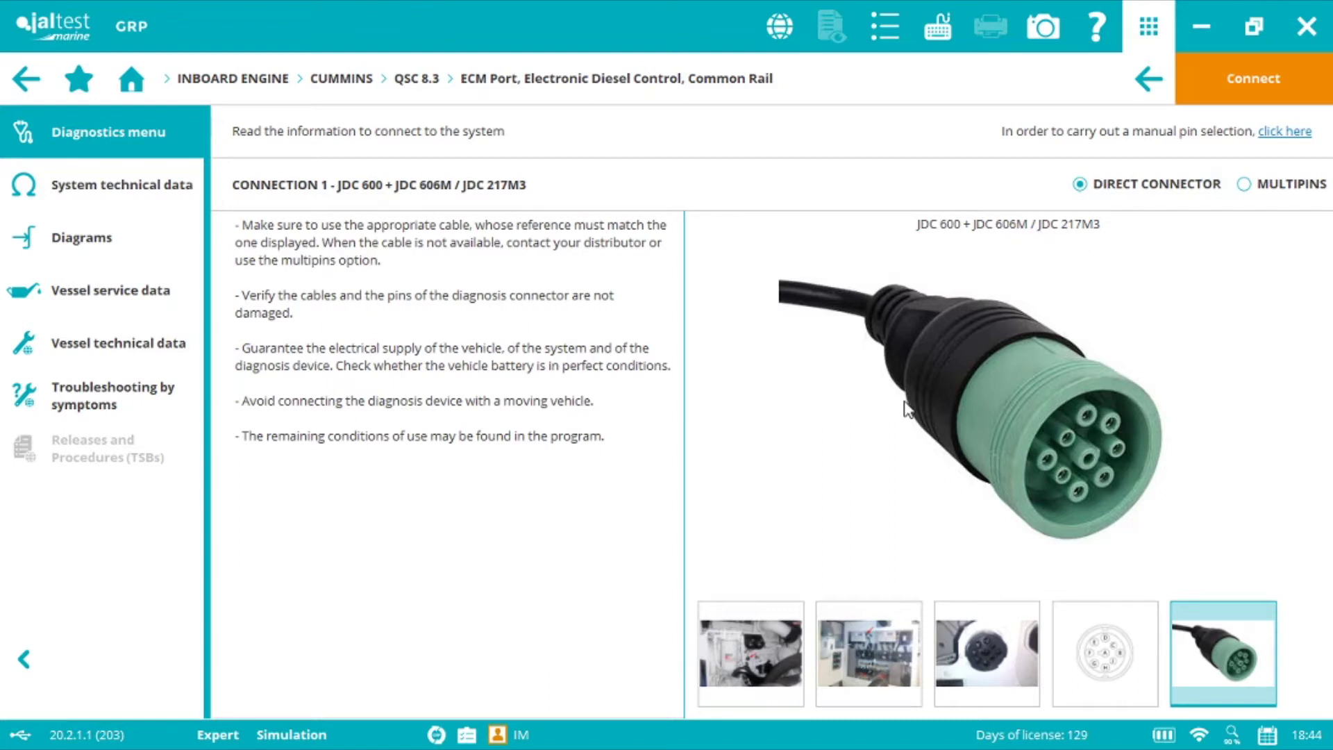
# Step: Connect to the ECM Port system and open the DATA RECORDER function
pyautogui.click(1256, 80)
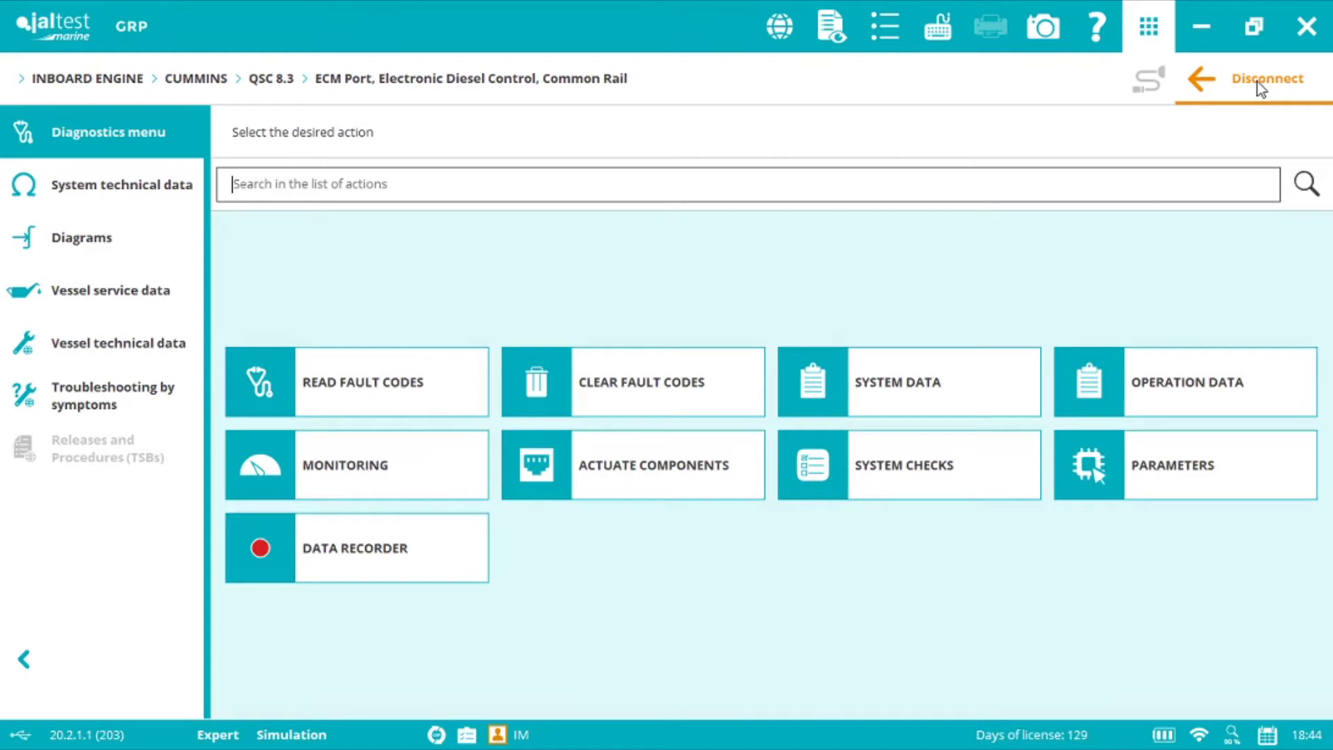
pyautogui.click(364, 561)
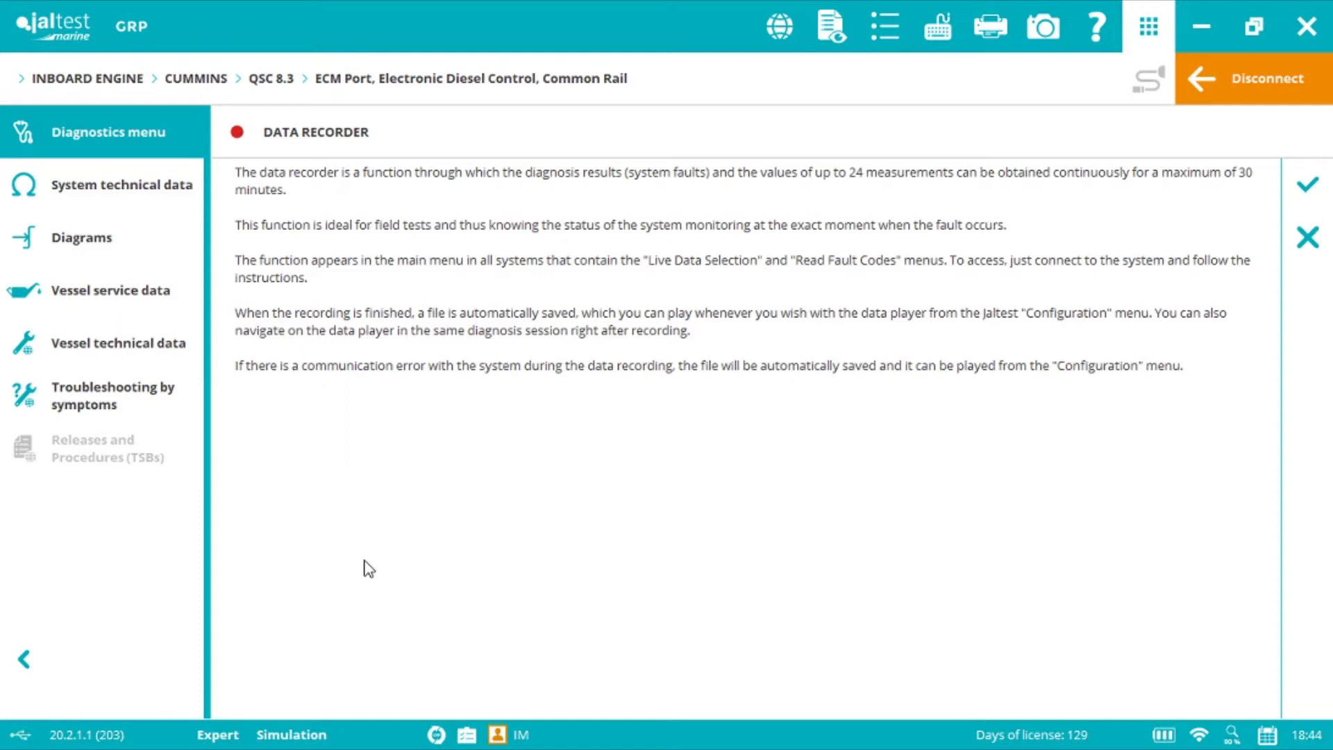
# Step: Accept the Data Recorder description and decline triggers to reach the 5139-item measurement list
pyautogui.click(1306, 182)
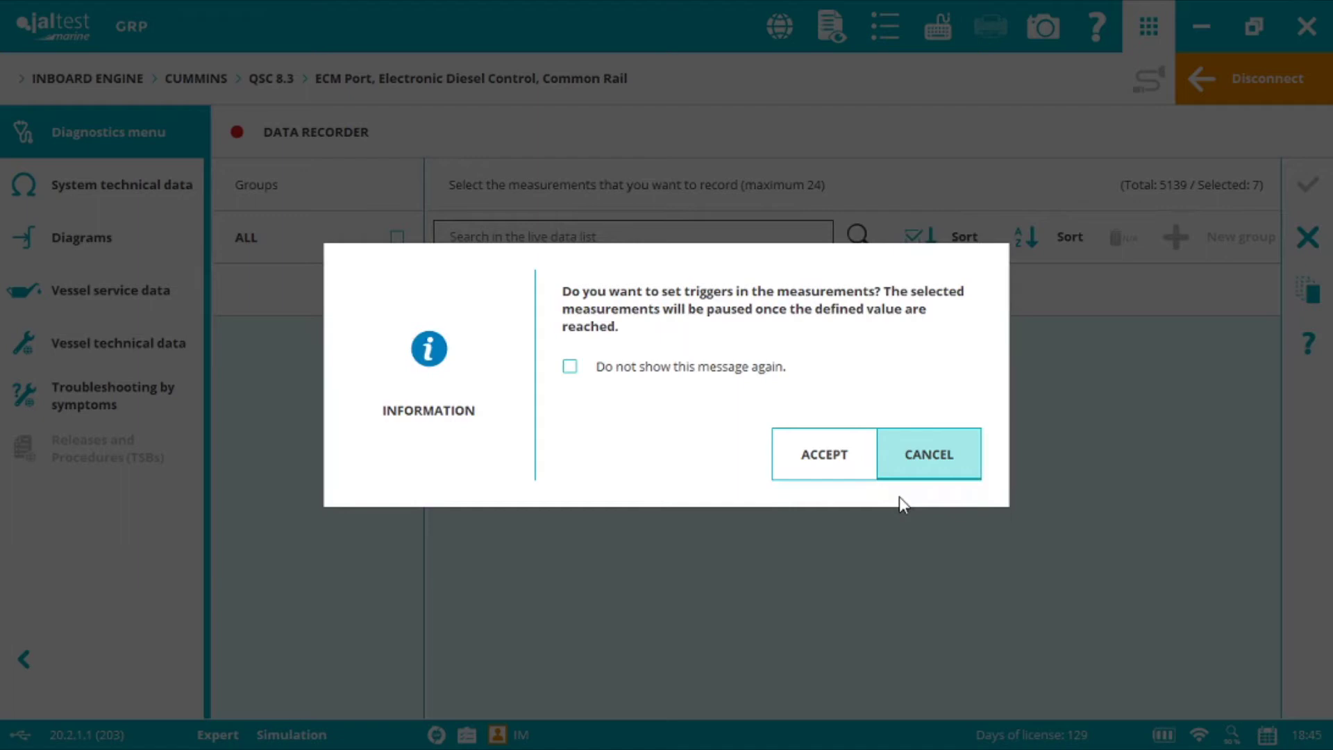
pyautogui.click(926, 454)
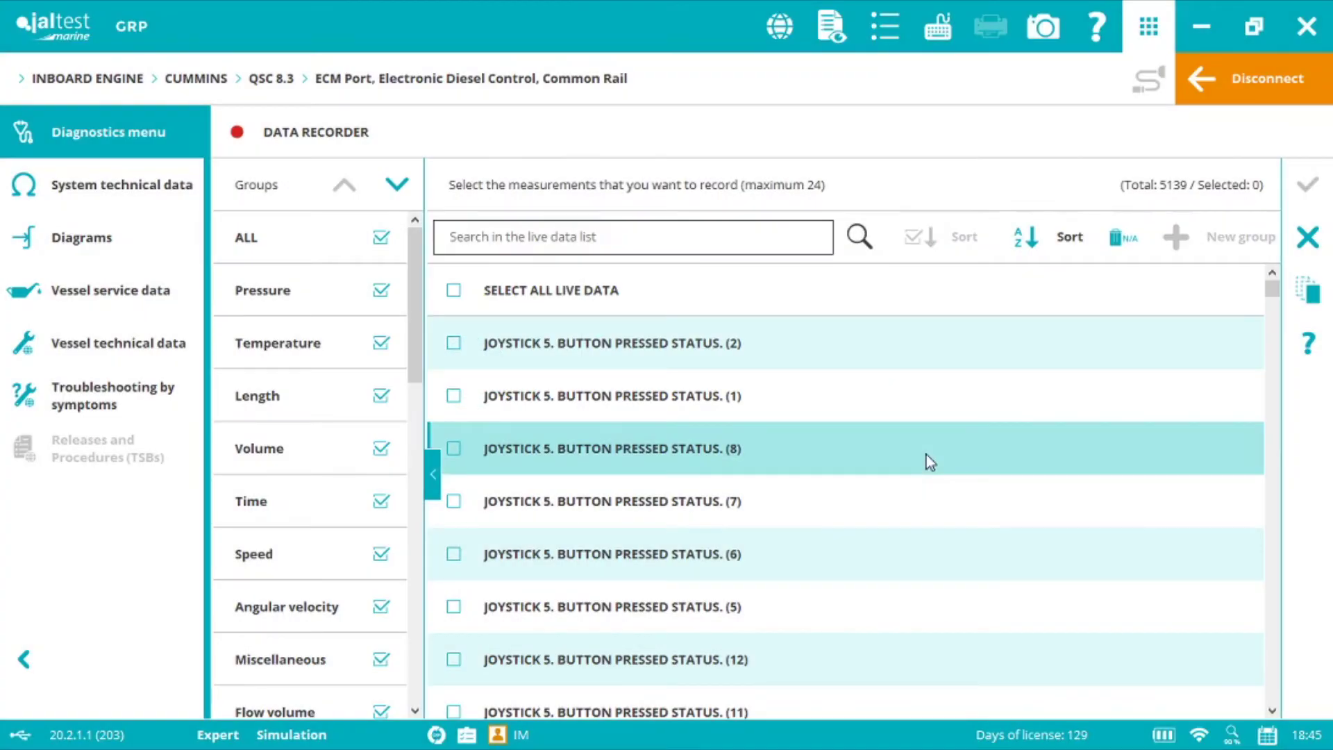
# Step: Search for and tick Engine Load, Engine Speed, Engine Oil Temperature (1) and Coolant Liquid Temperature
pyautogui.click(580, 242)
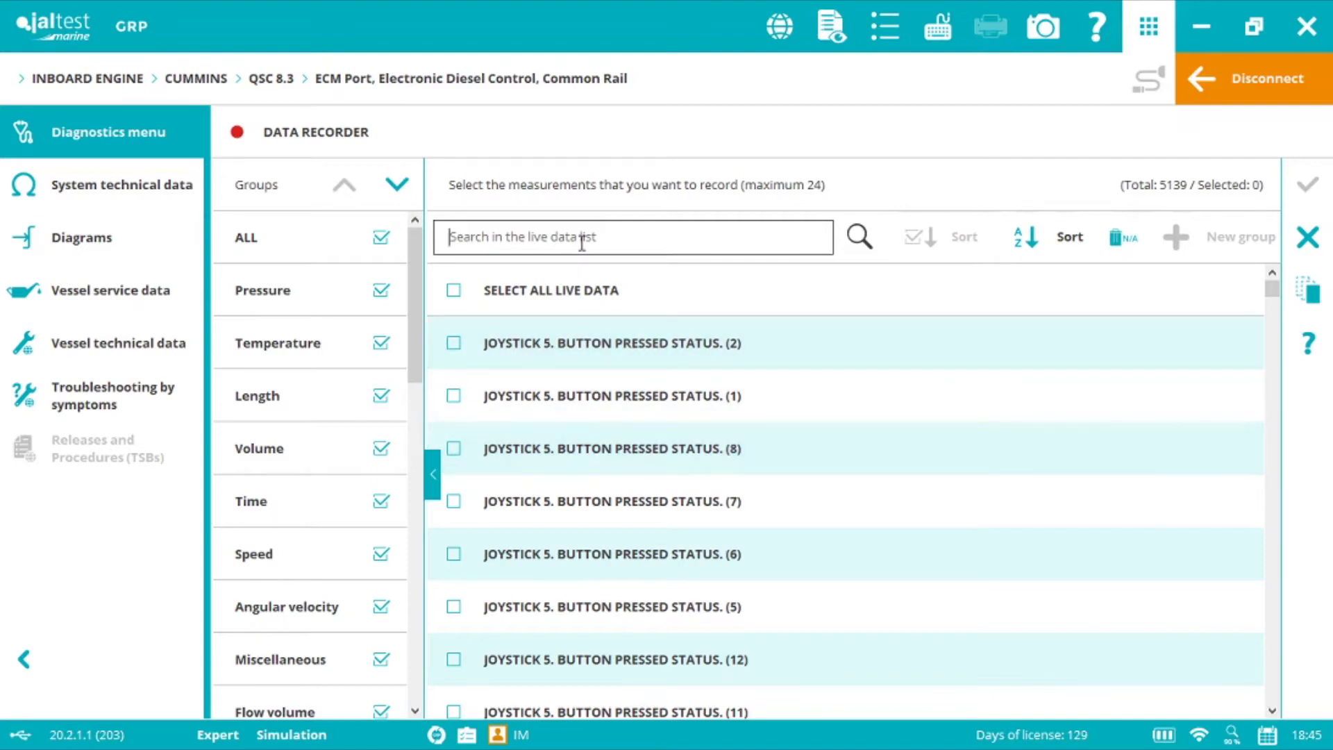
pyautogui.write('engine loa')
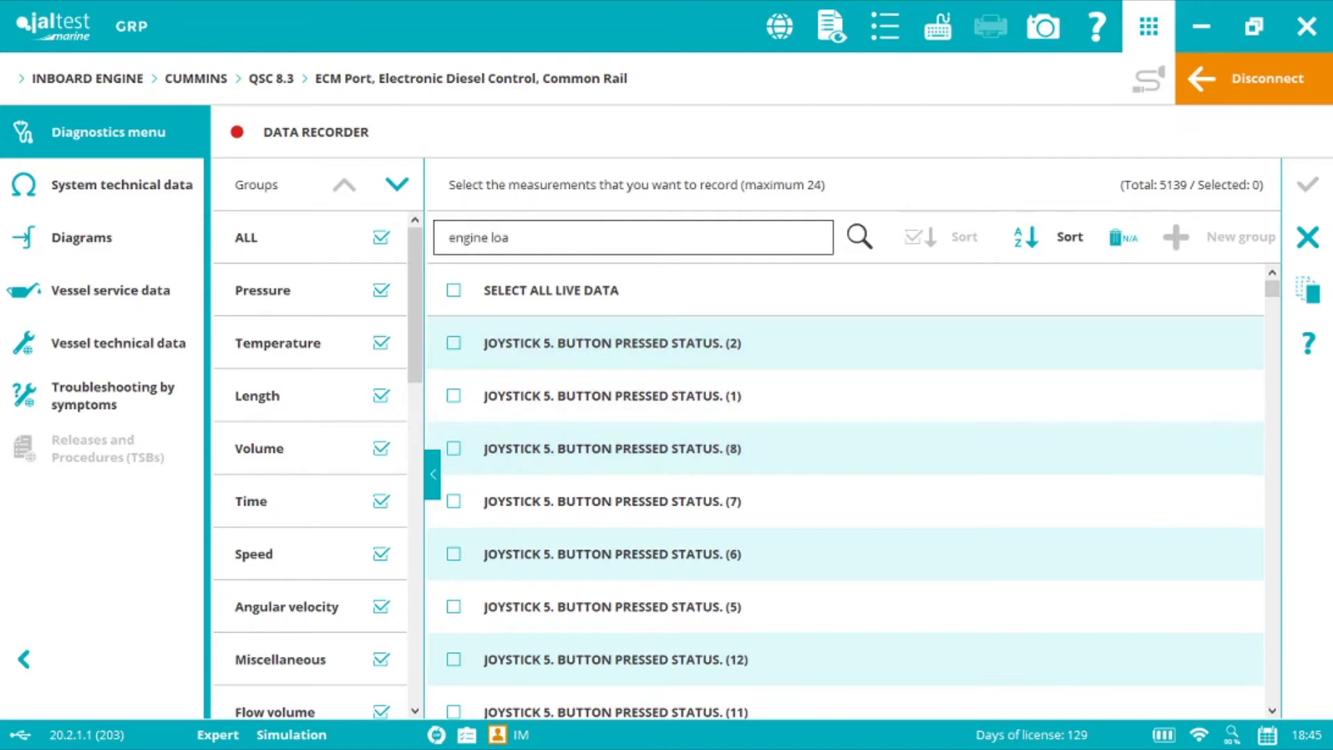
pyautogui.click(452, 341)
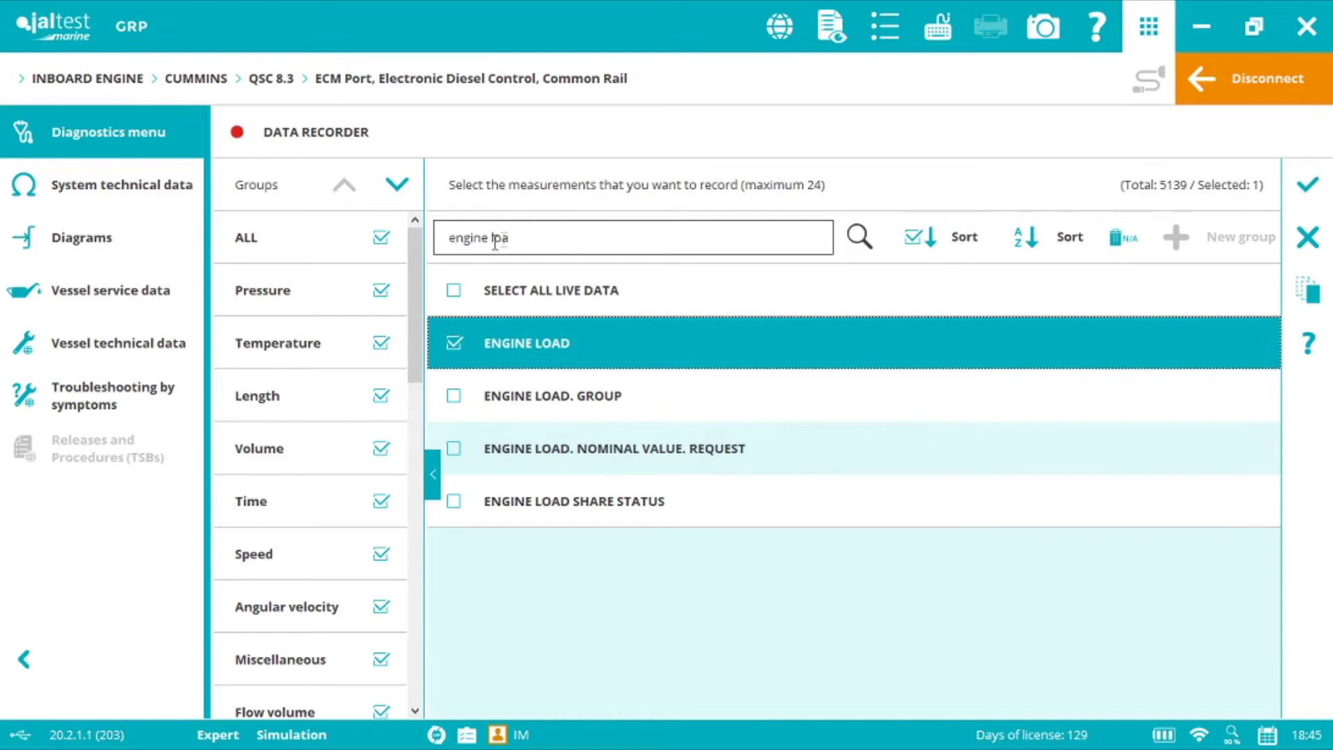
pyautogui.press('BackSpace')
pyautogui.press('BackSpace')
pyautogui.press('BackSpace')
pyautogui.write('speed')
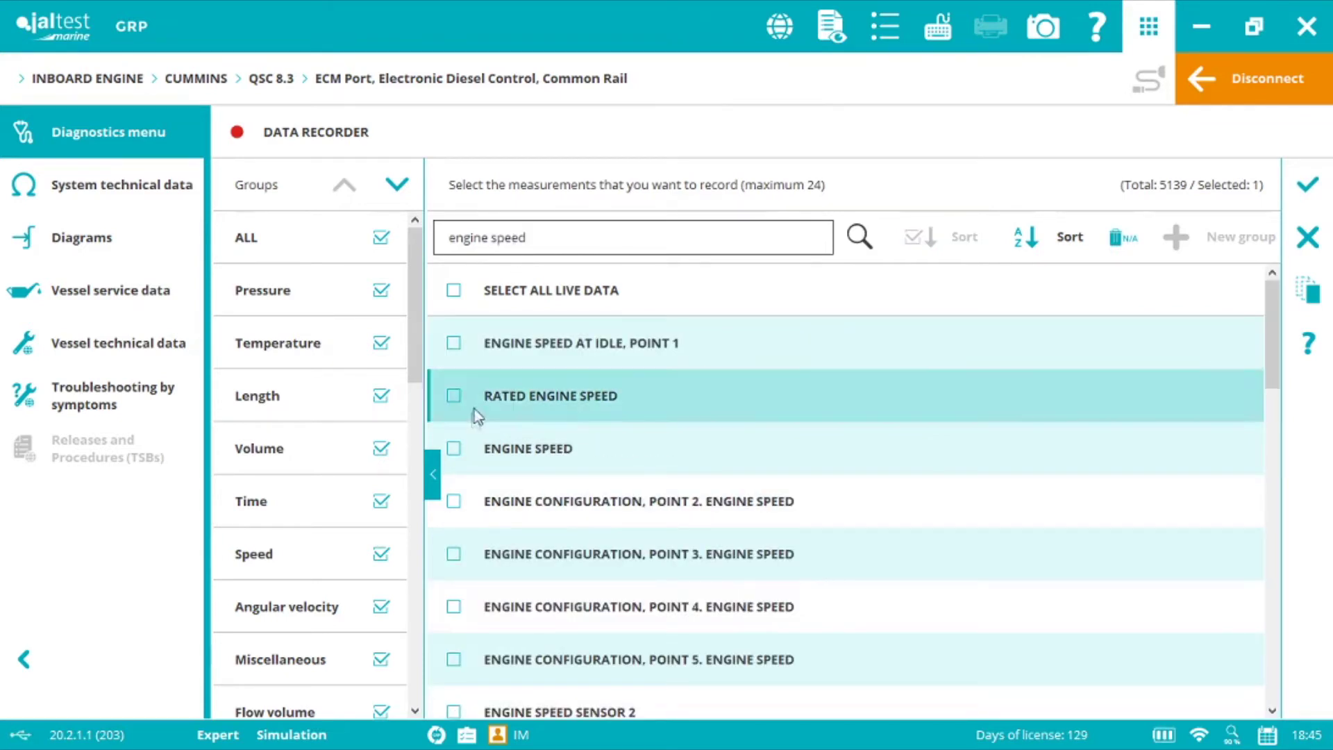
pyautogui.click(453, 447)
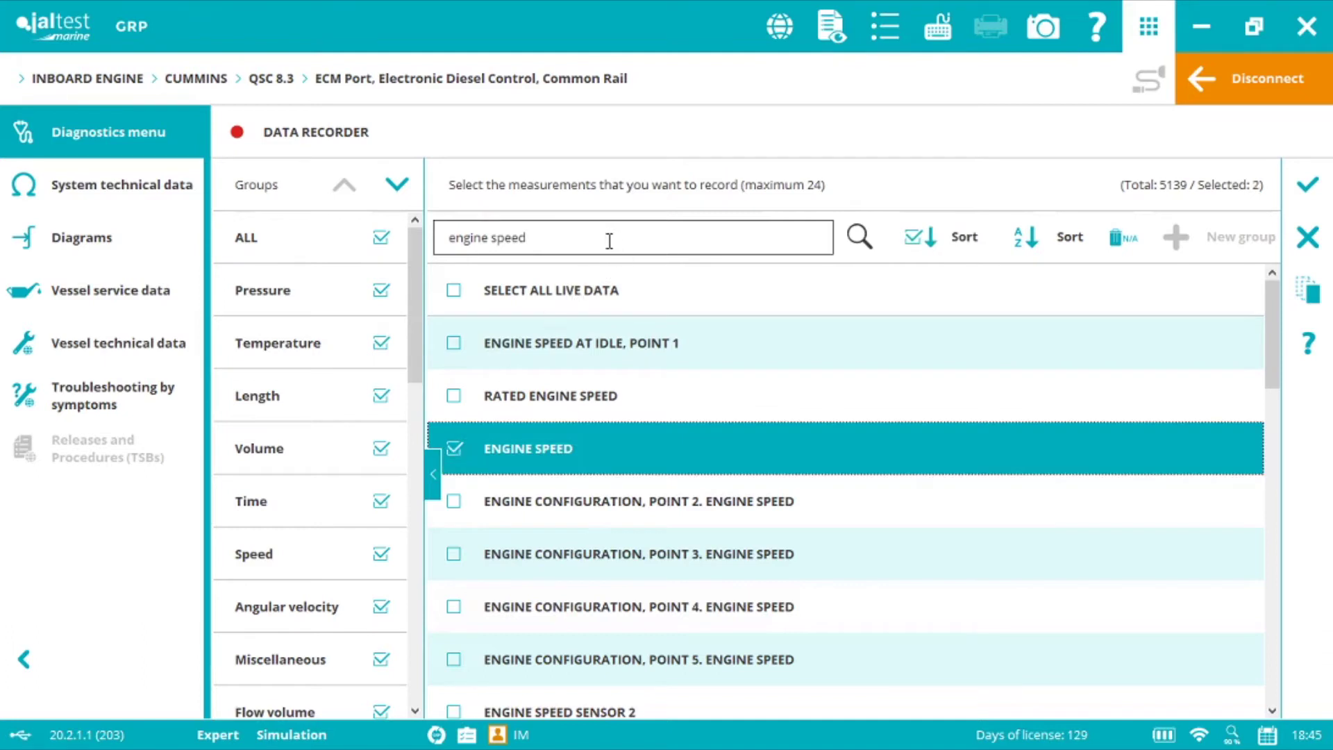
pyautogui.moveTo(610, 238); pyautogui.dragTo(491, 240)
pyautogui.write('oil tem')
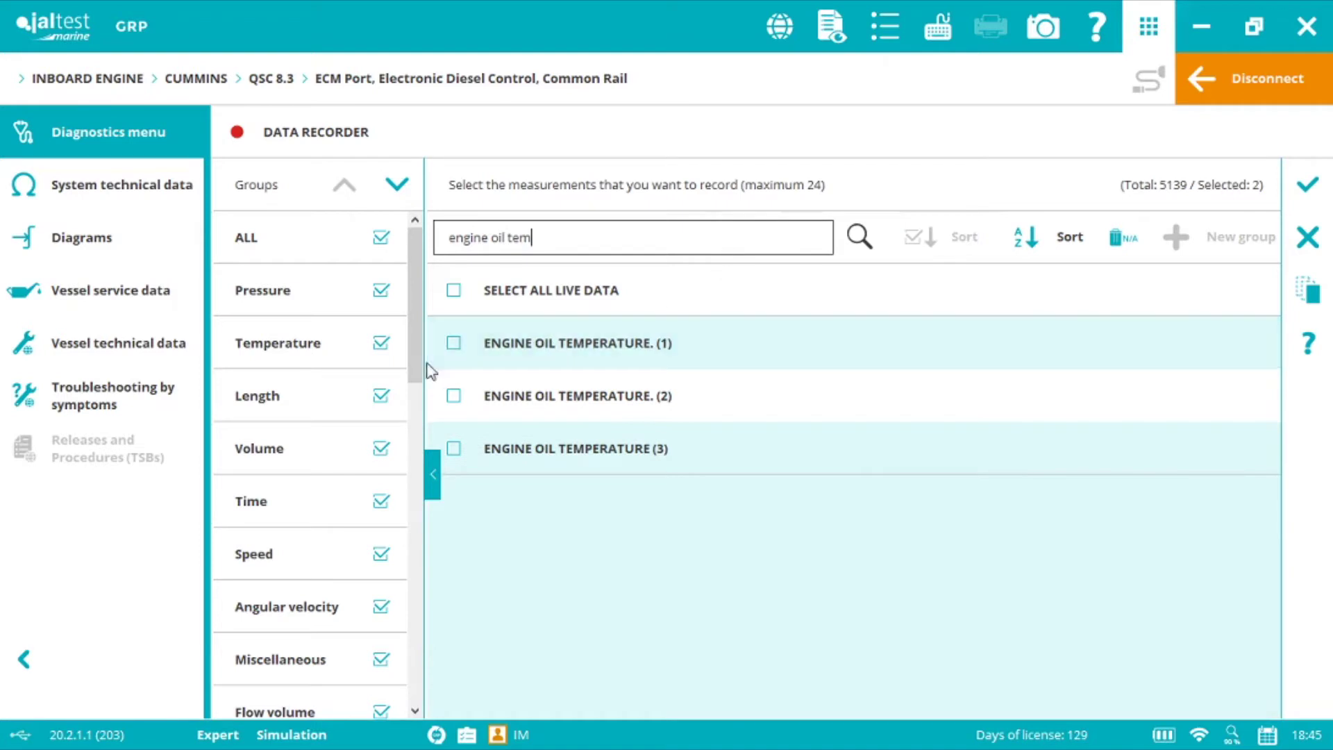
pyautogui.click(462, 345)
pyautogui.tripleClick(556, 240)
pyautogui.write('c')
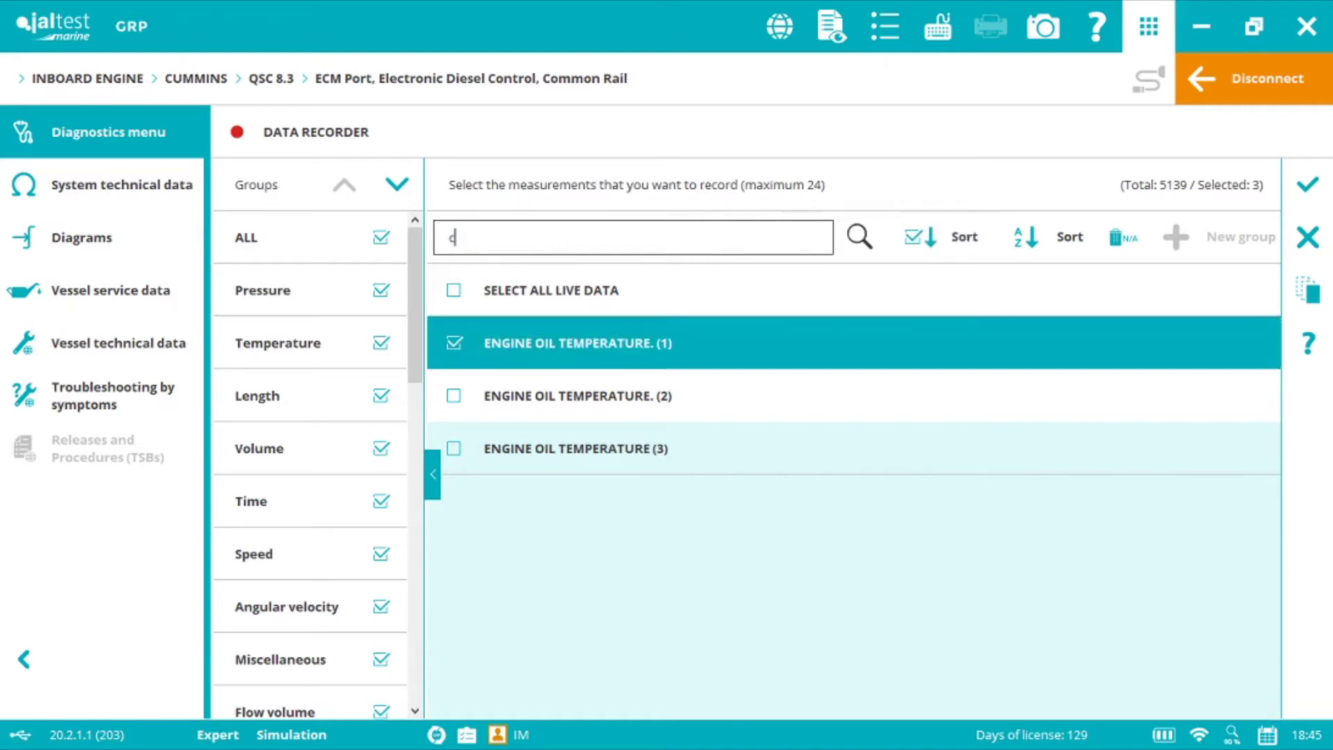
pyautogui.write('oolant liquid')
pyautogui.click(453, 343)
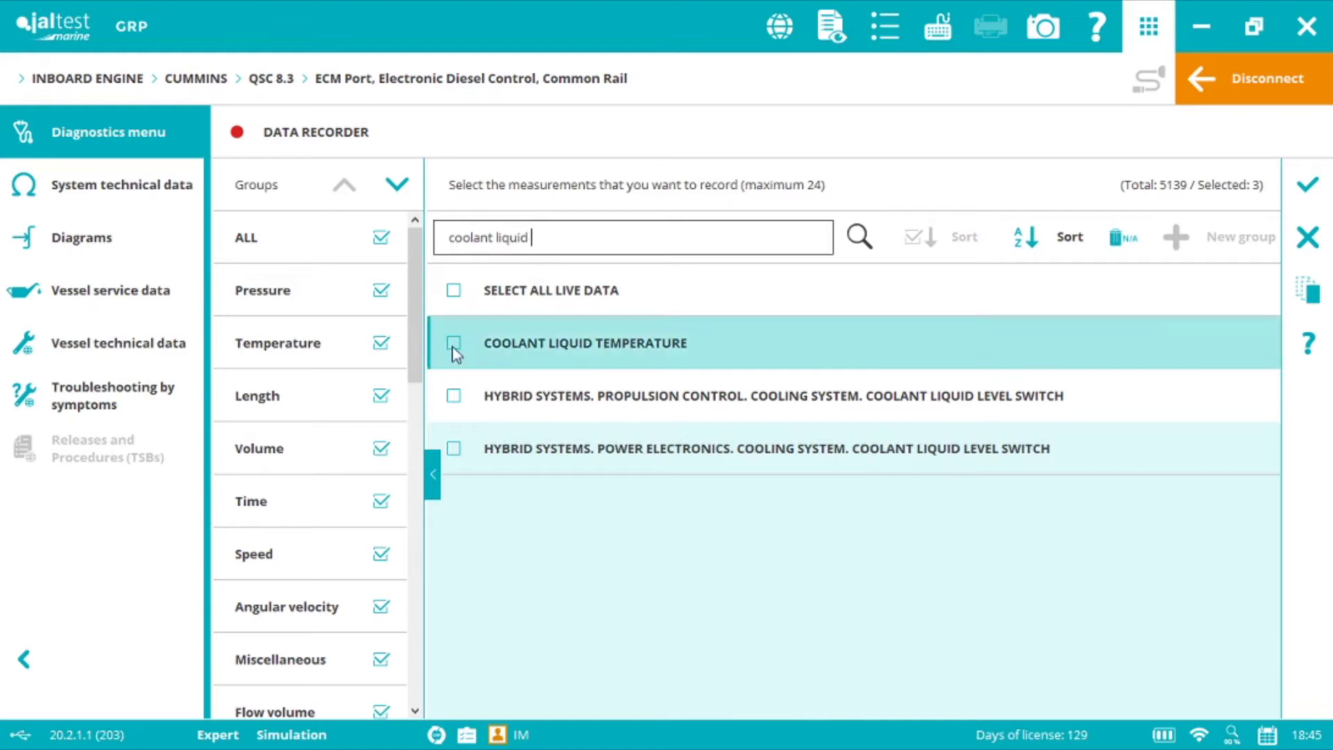
# Step: Add Barometric Pressure, Engine Intake Air Pressure and Intake Air Mass Flow Rate, then start recording
pyautogui.tripleClick(538, 238)
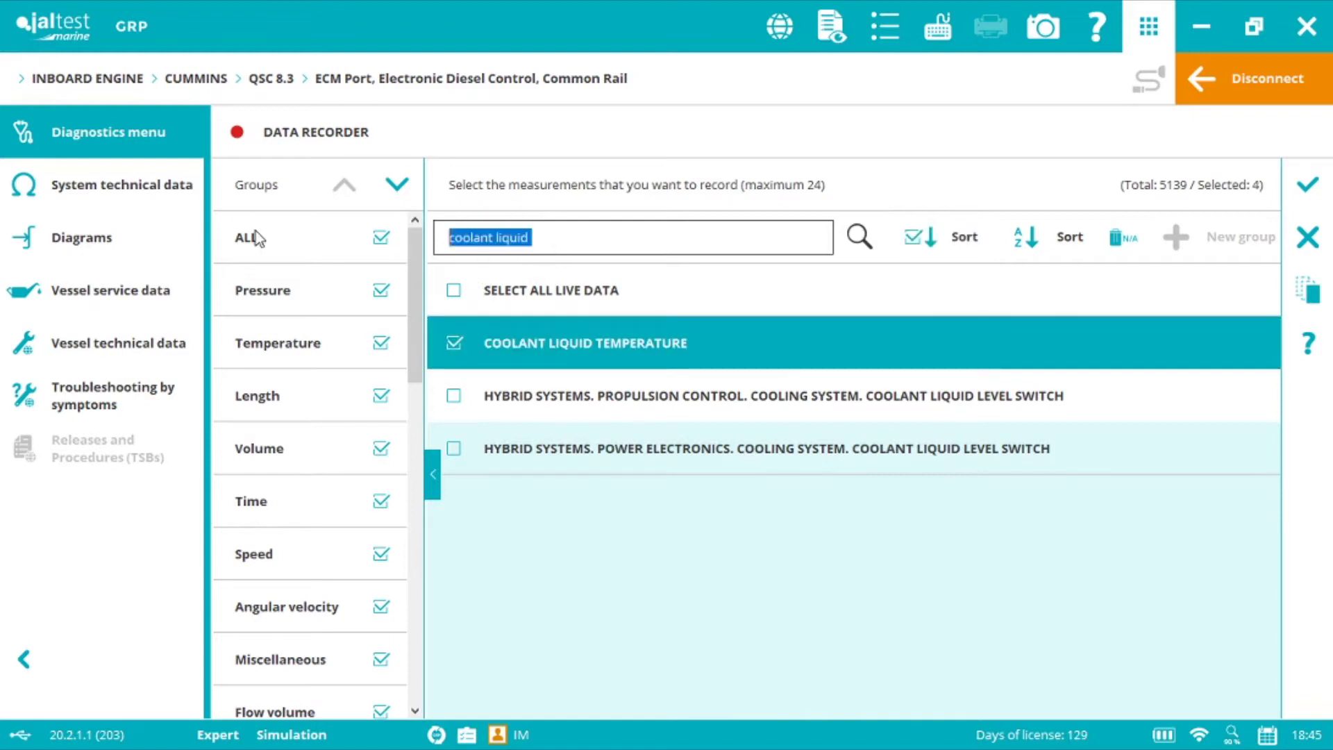
pyautogui.write('barometric p')
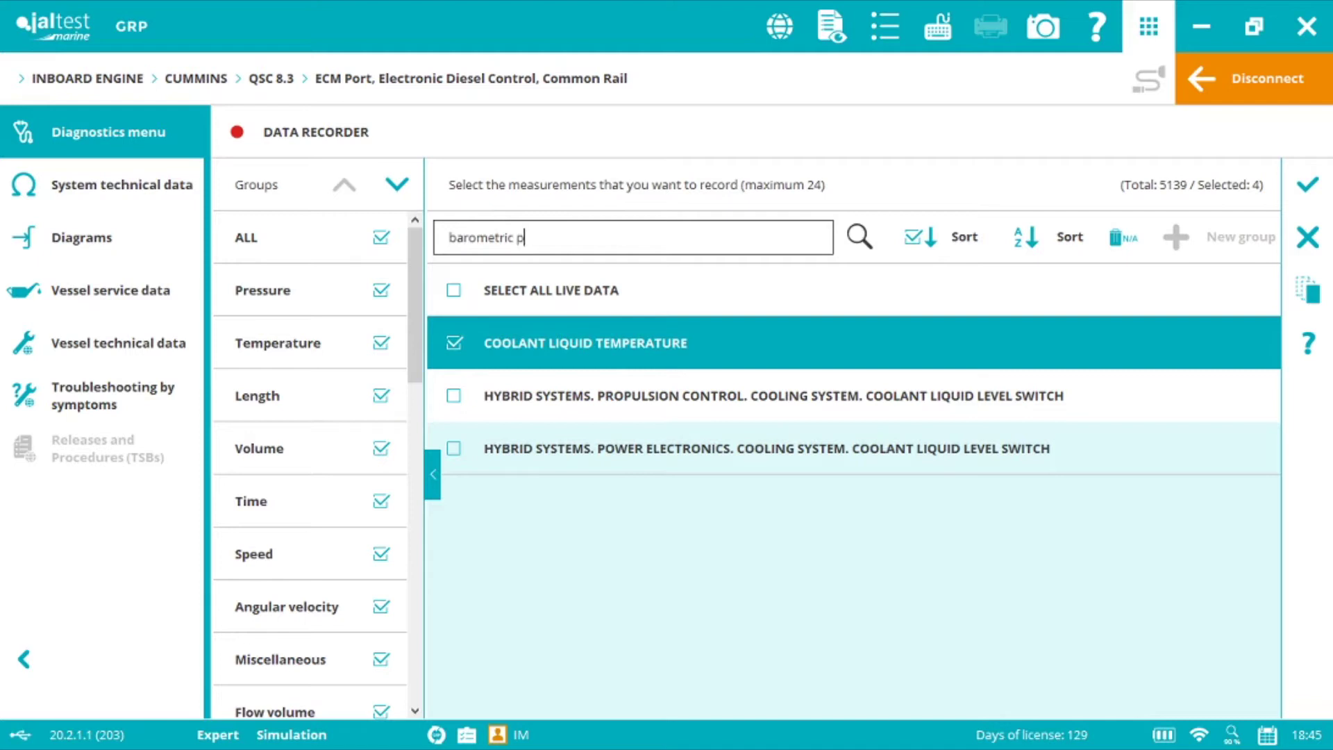
pyautogui.click(454, 343)
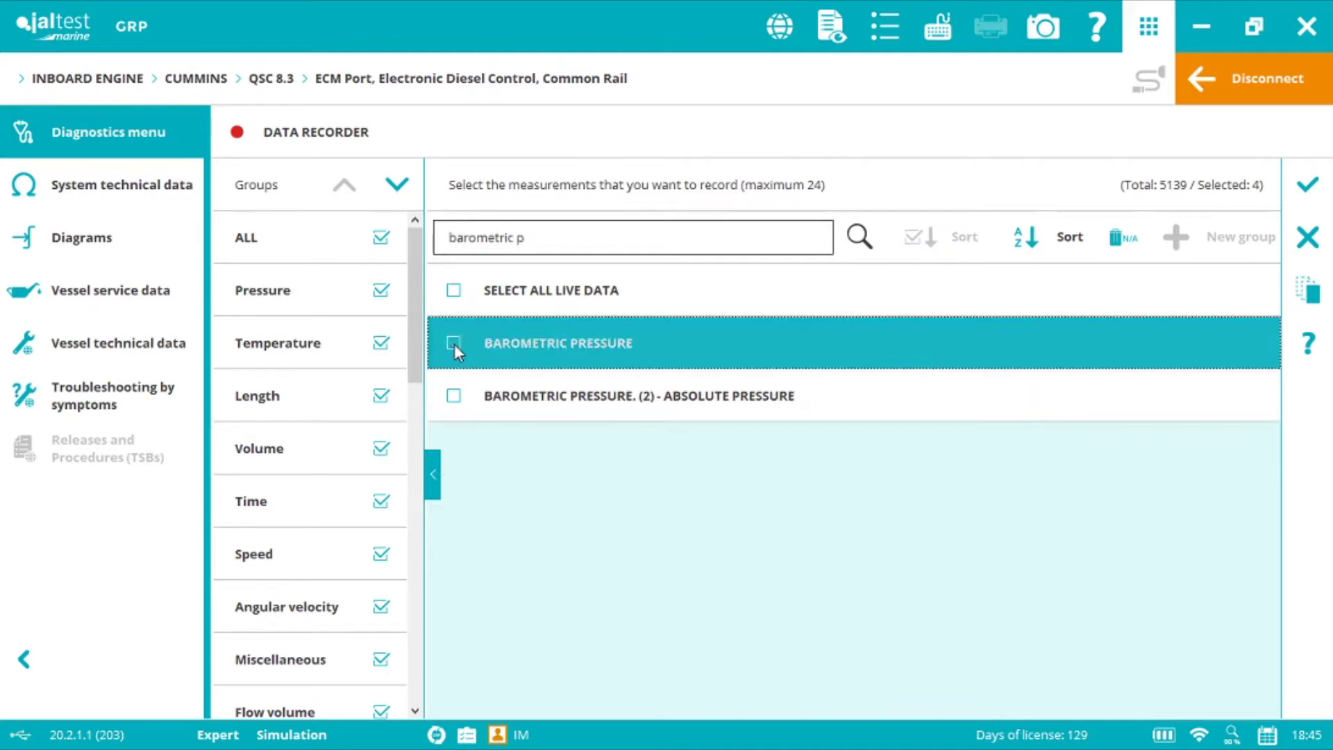
pyautogui.tripleClick(564, 238)
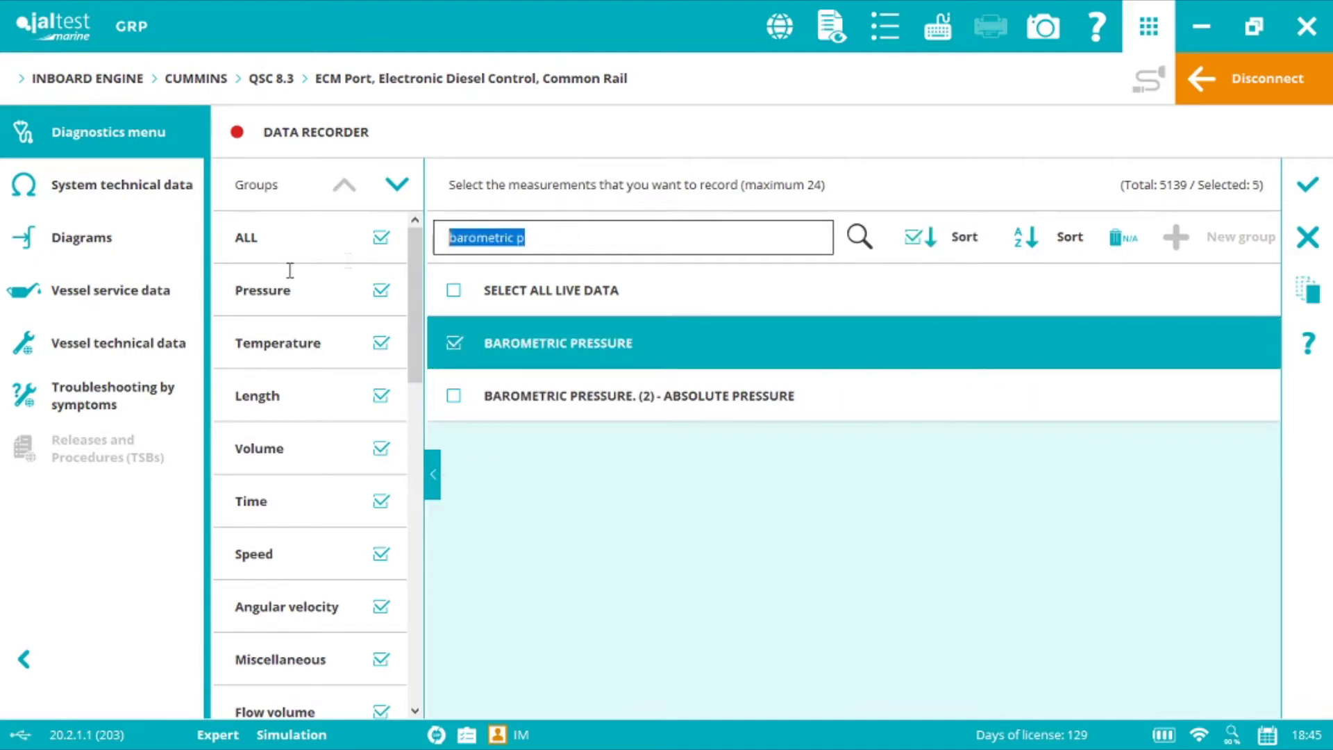
pyautogui.write('intake air pre')
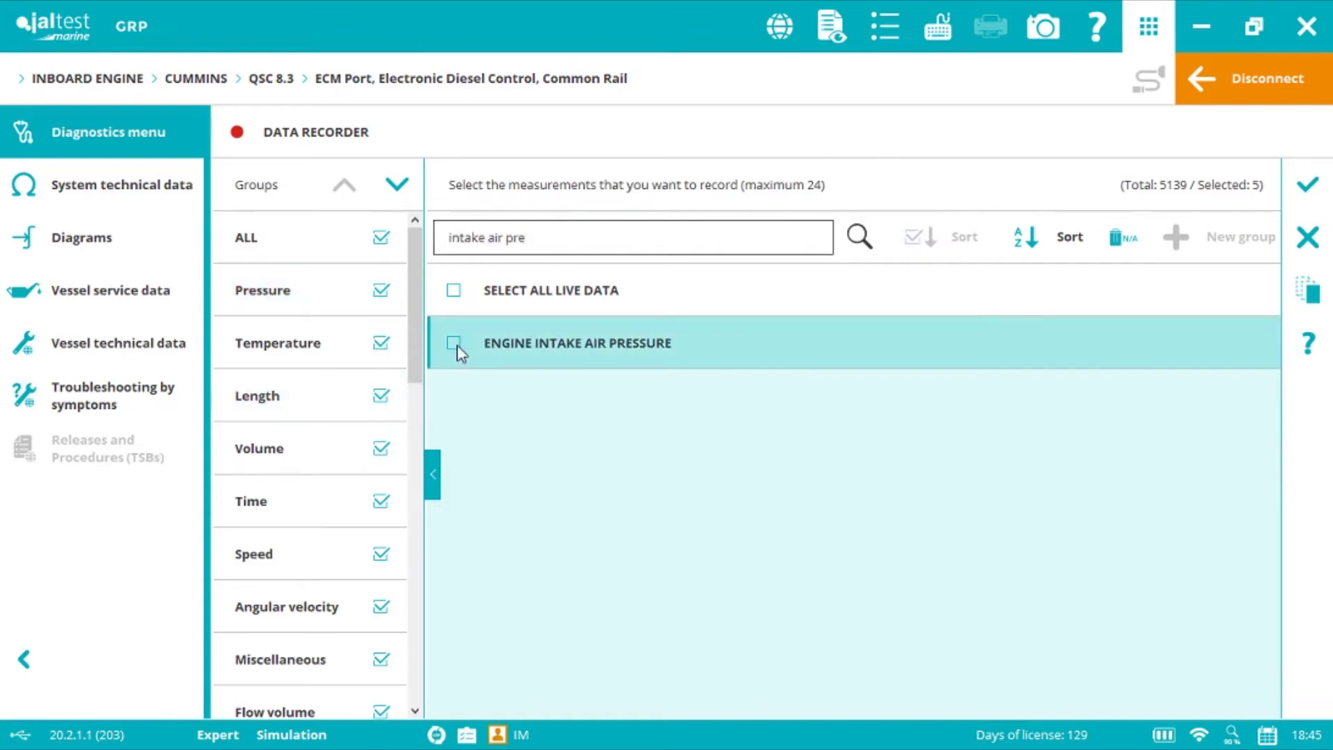
pyautogui.click(456, 344)
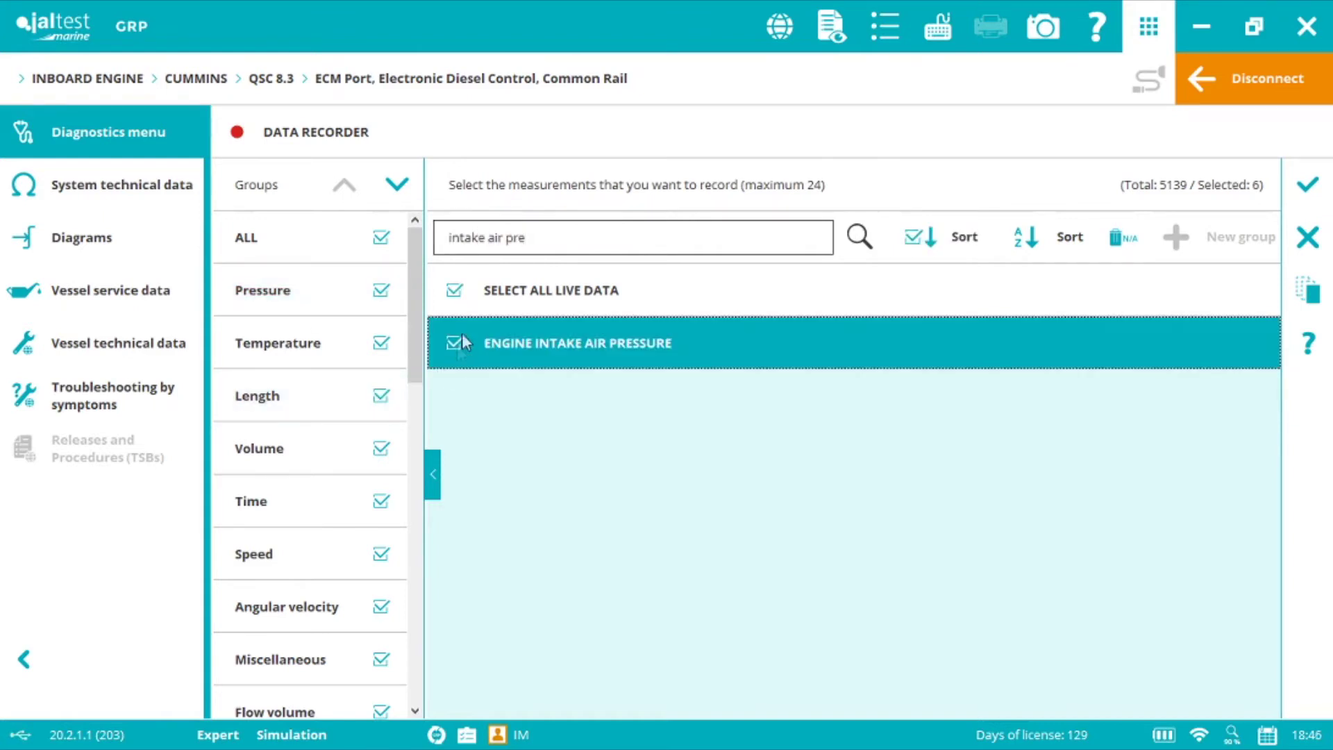
pyautogui.moveTo(543, 239); pyautogui.dragTo(452, 237)
pyautogui.write('engin')
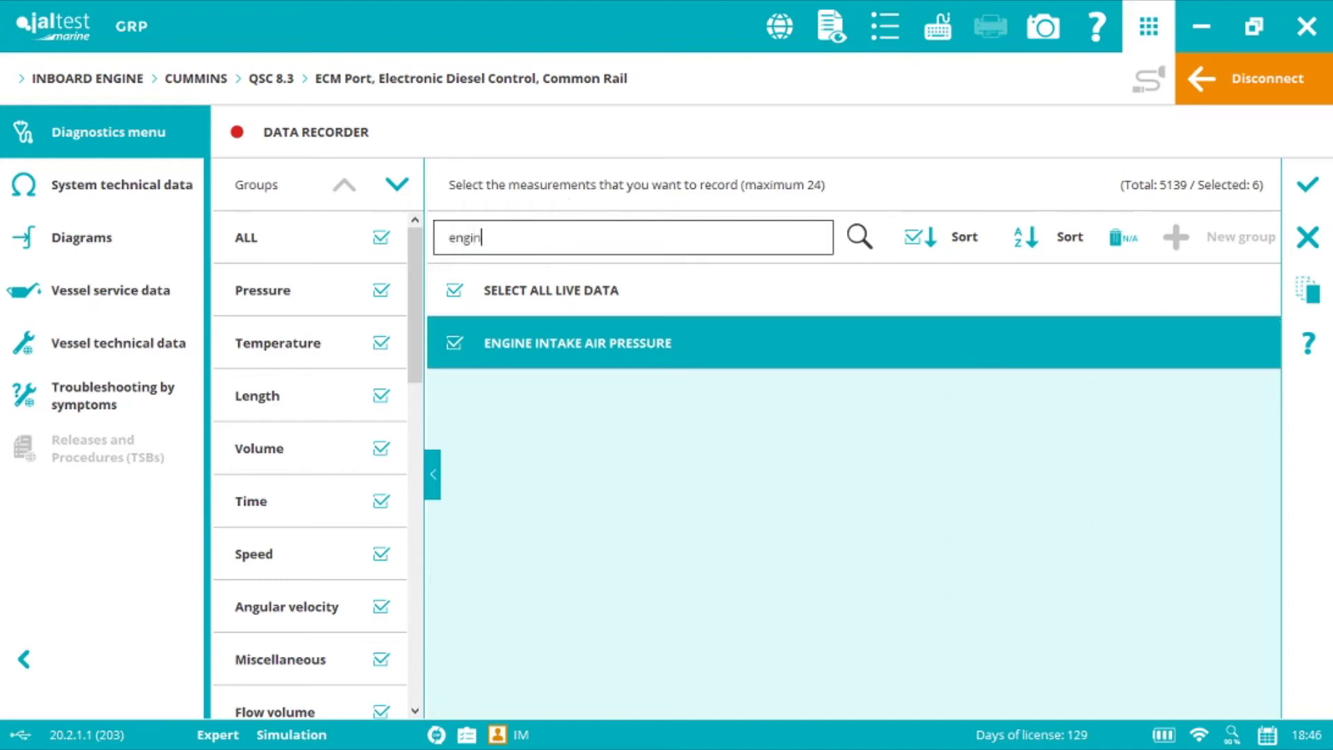
pyautogui.write('e intake air mass')
pyautogui.click(458, 343)
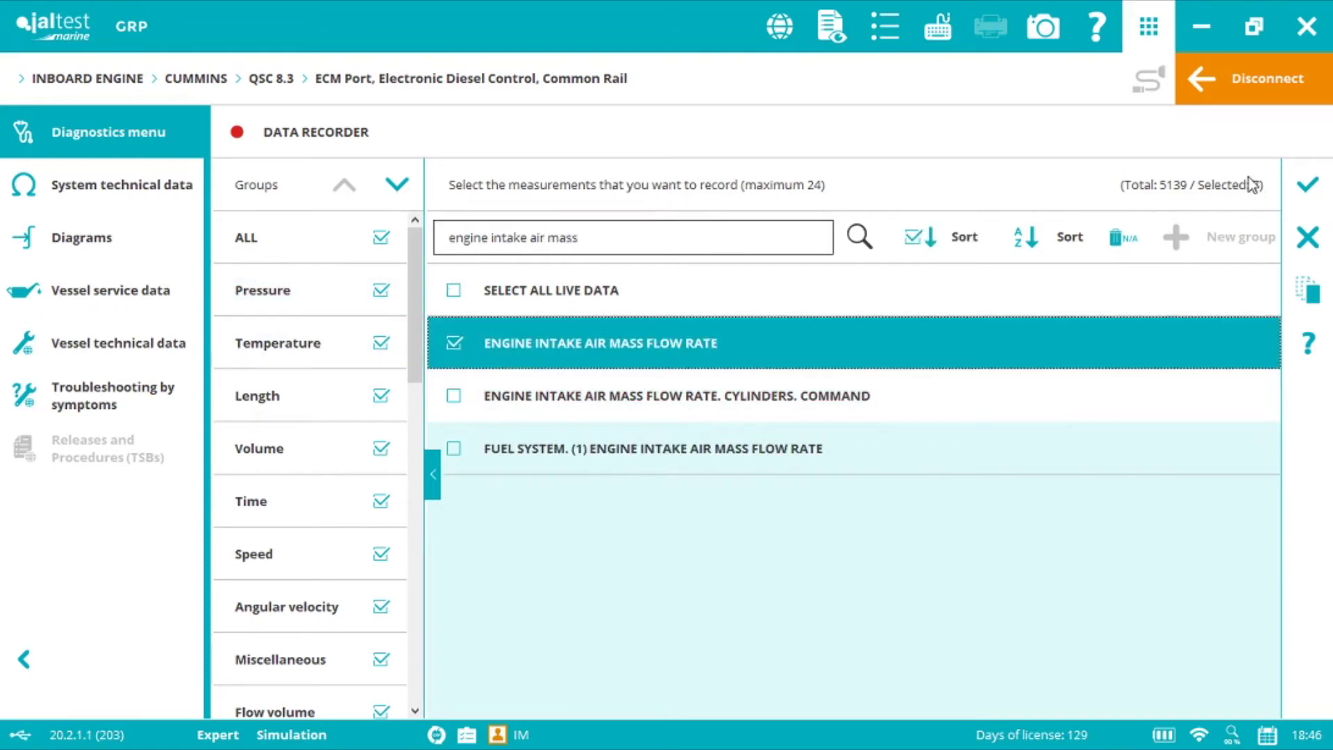
pyautogui.click(1305, 186)
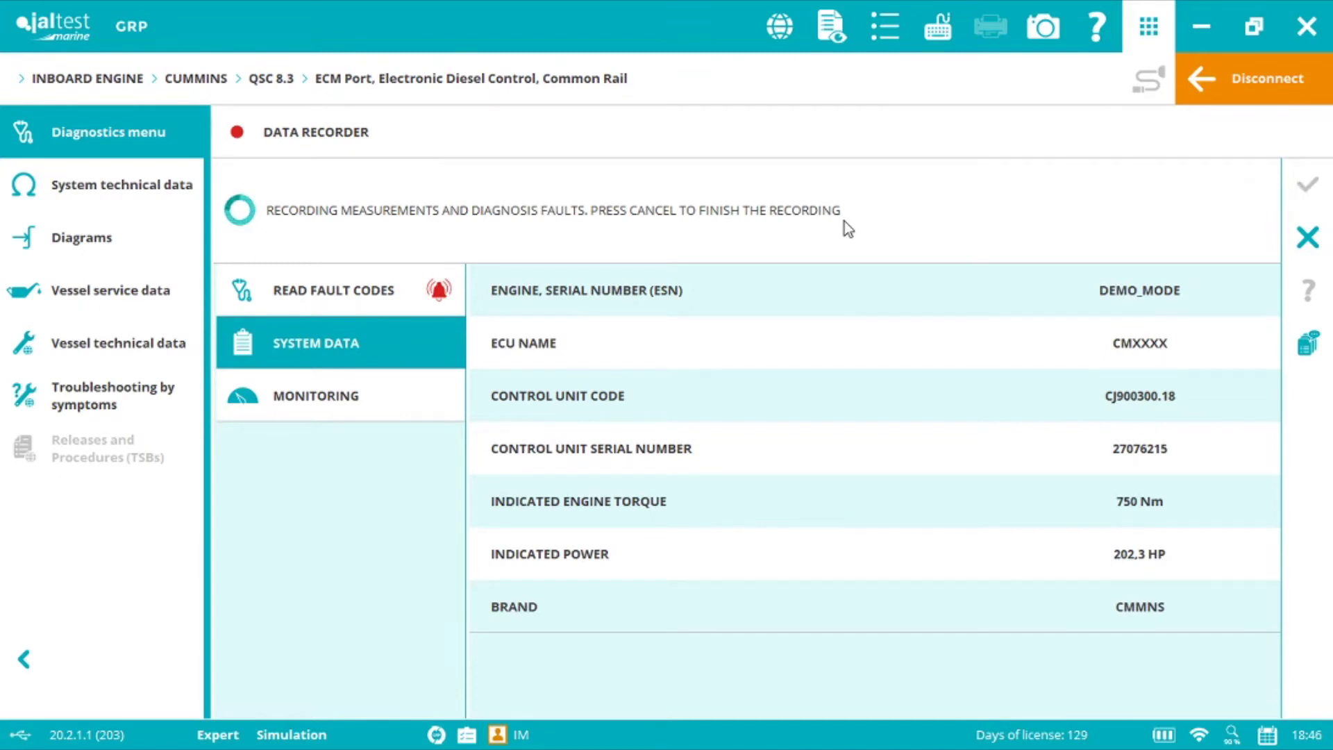
# Step: While recording, view fuel pump fault 2217, the system data, then the live monitoring values
pyautogui.click(373, 290)
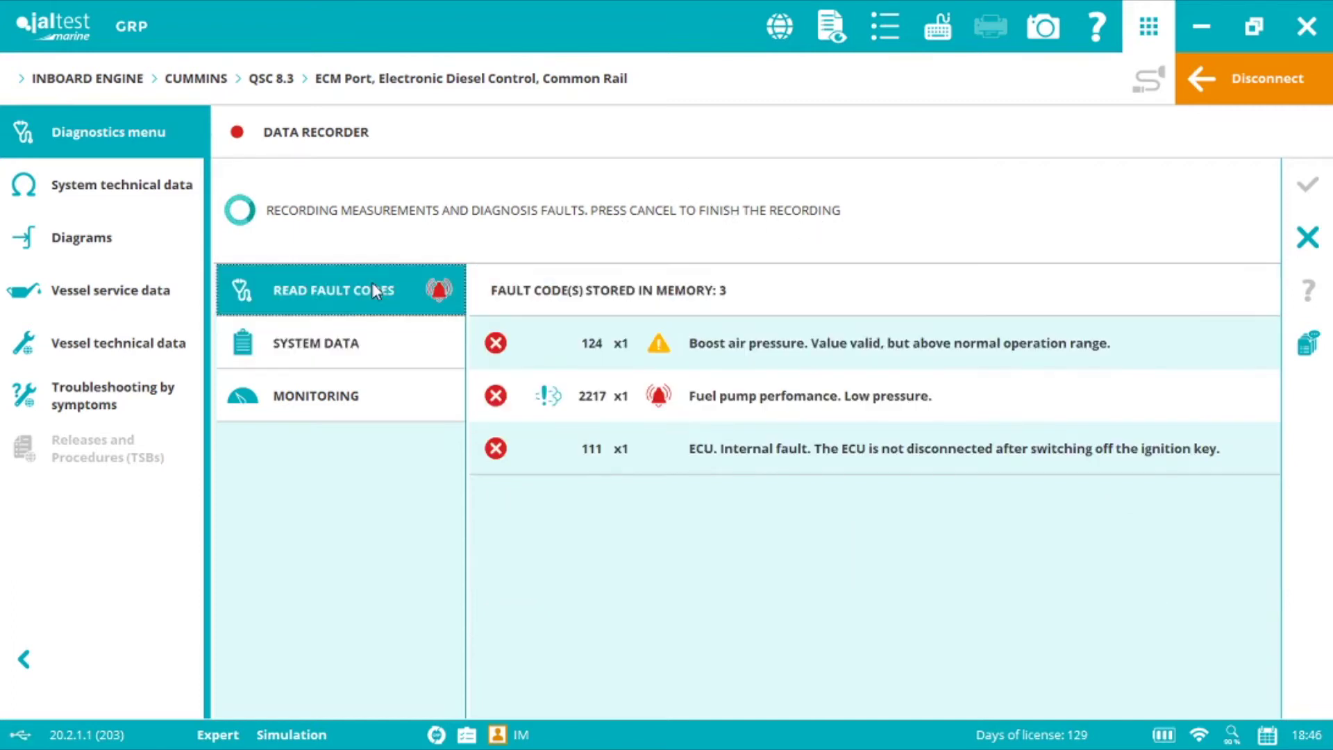
pyautogui.click(844, 410)
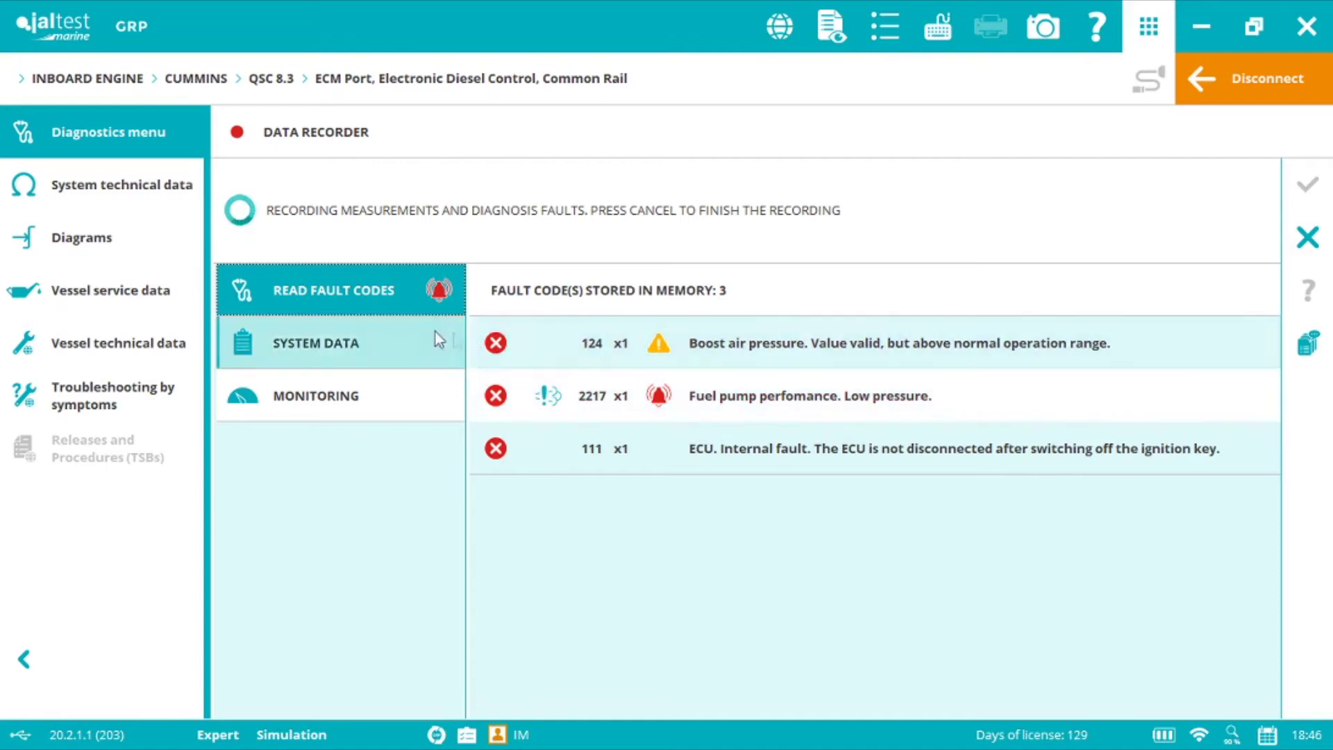
pyautogui.click(392, 356)
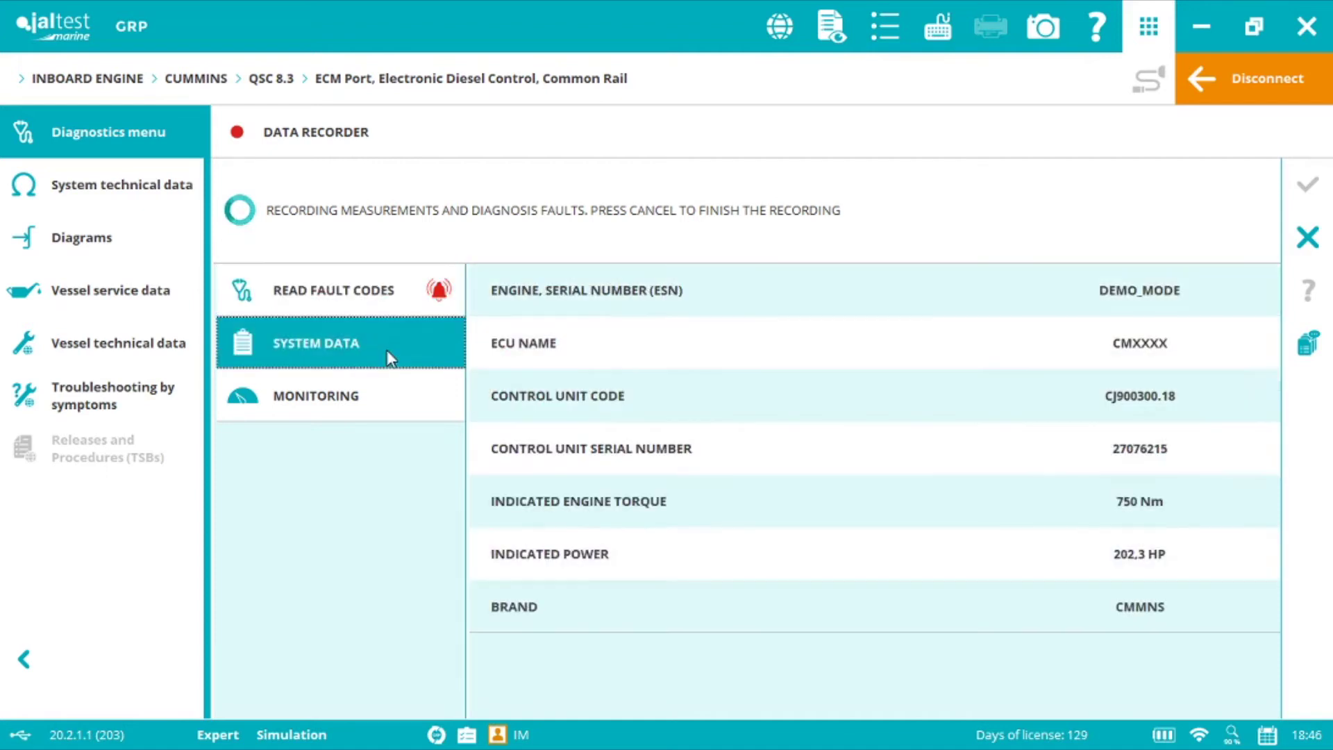
pyautogui.click(336, 395)
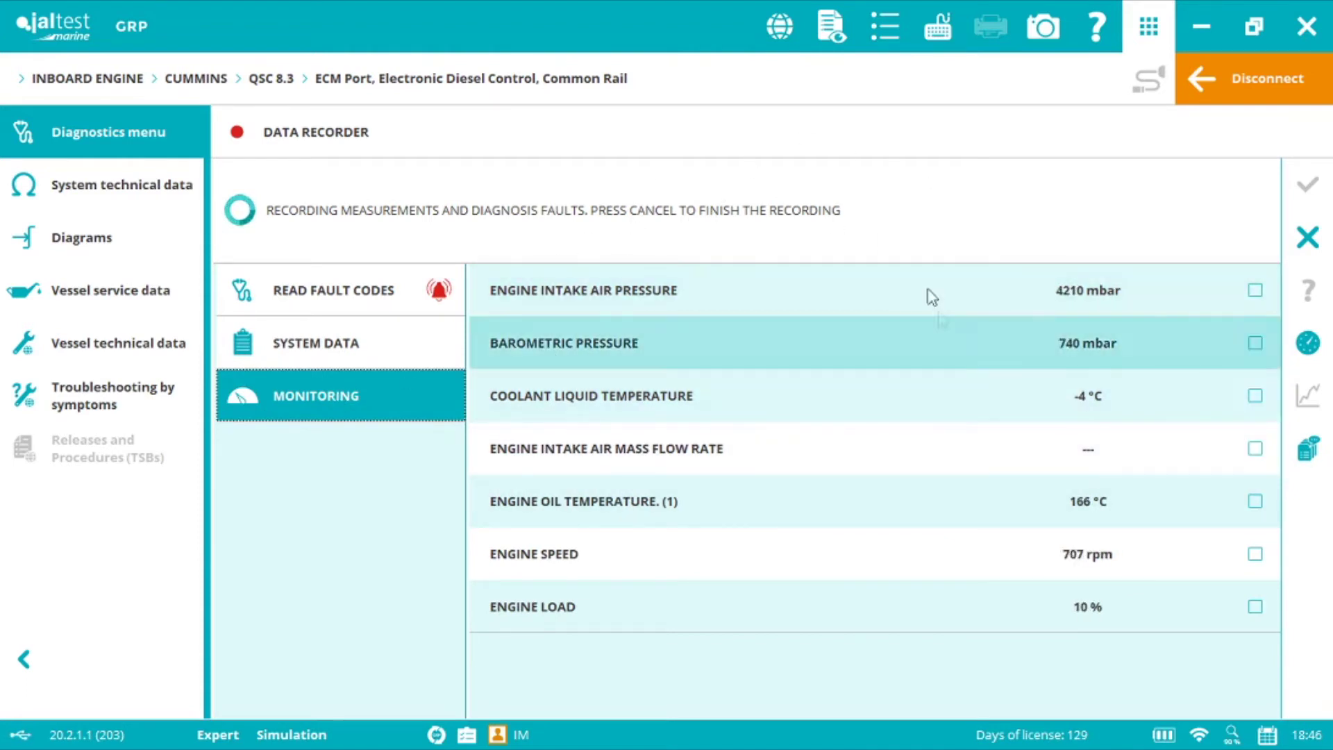
pyautogui.click(1257, 602)
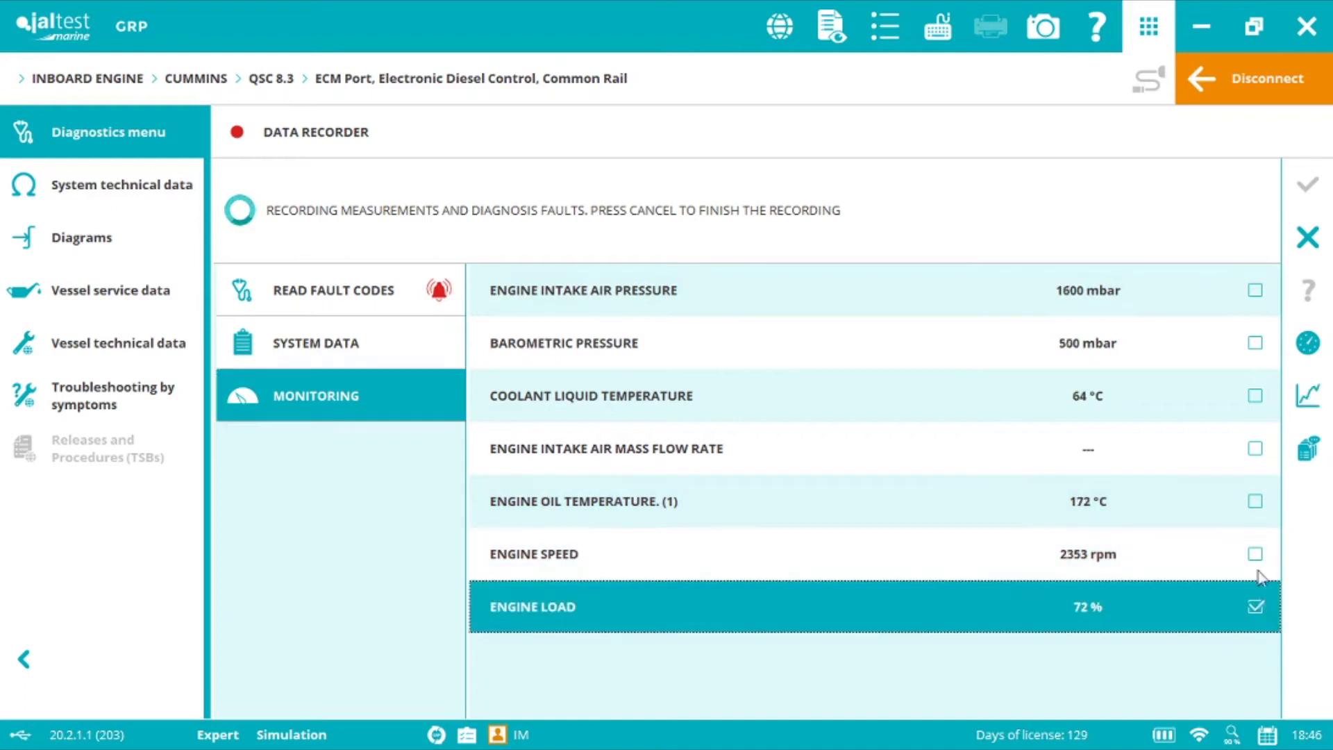
pyautogui.click(1254, 396)
pyautogui.click(1308, 395)
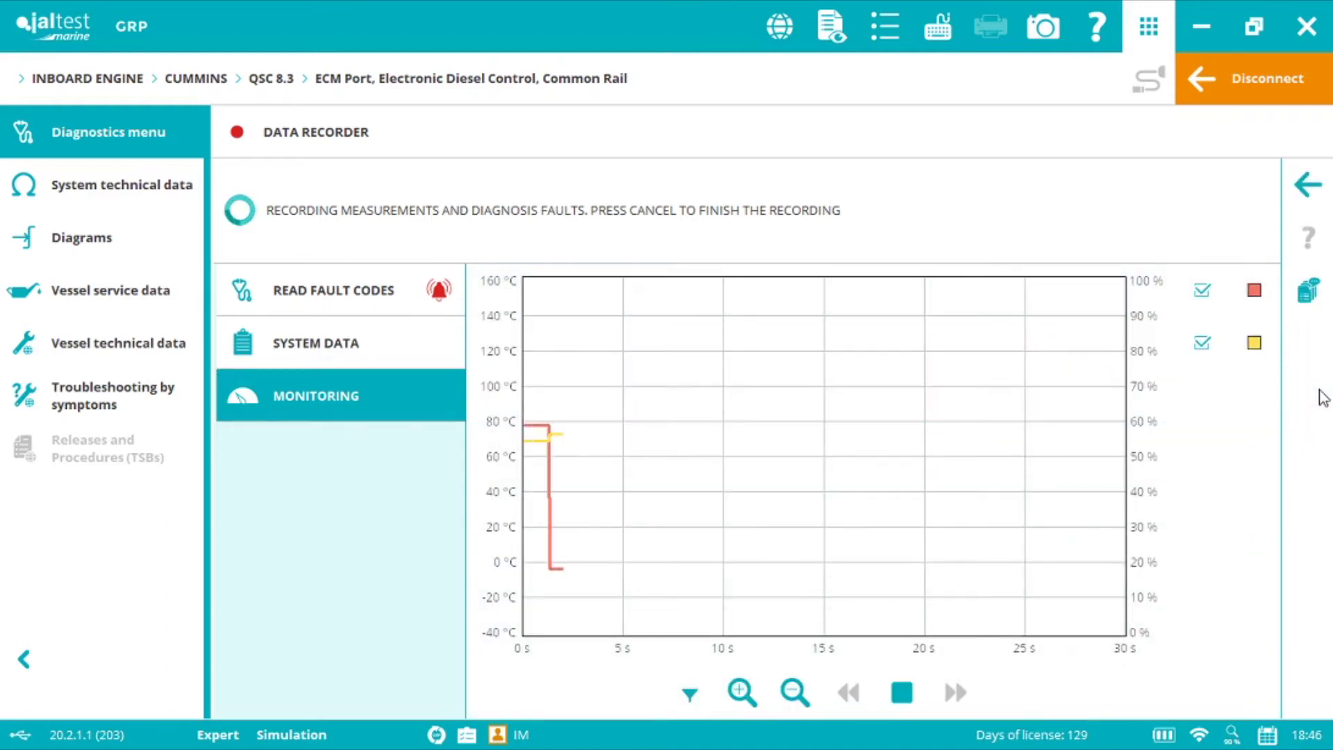
pyautogui.click(1308, 185)
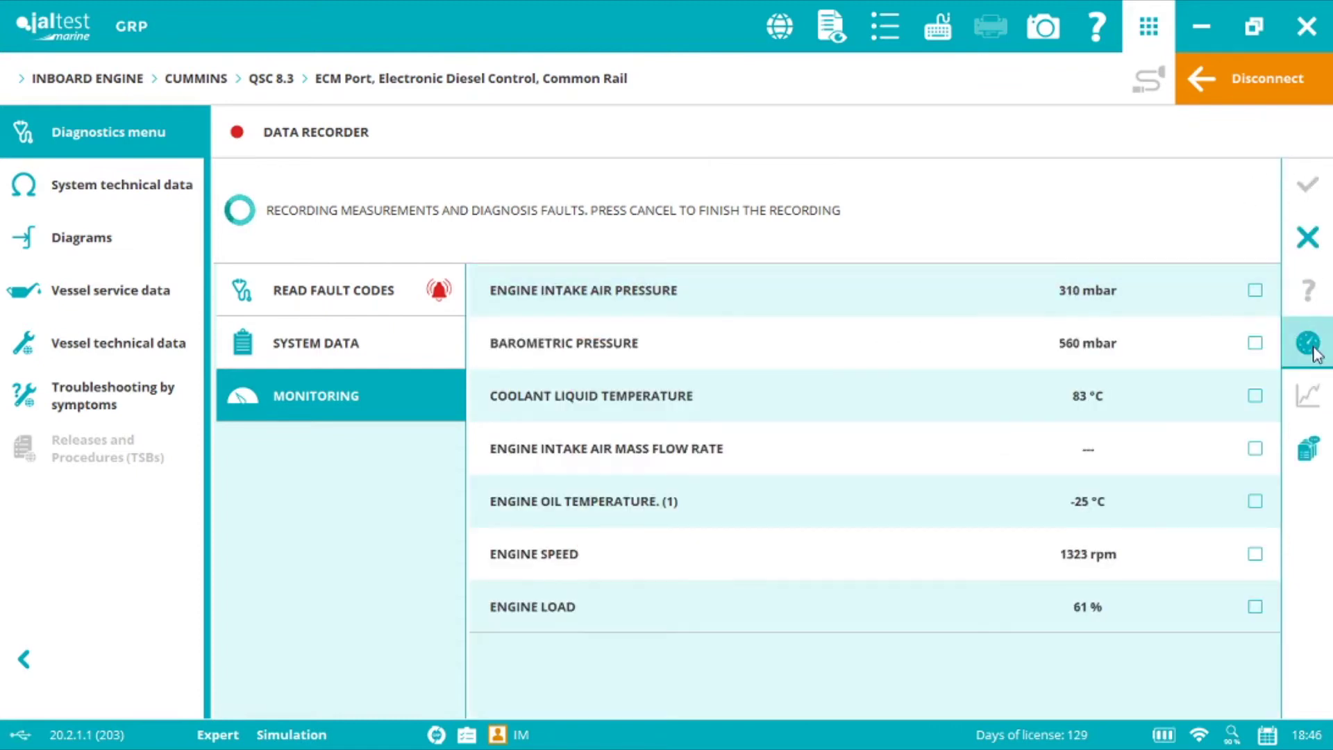
pyautogui.click(1310, 344)
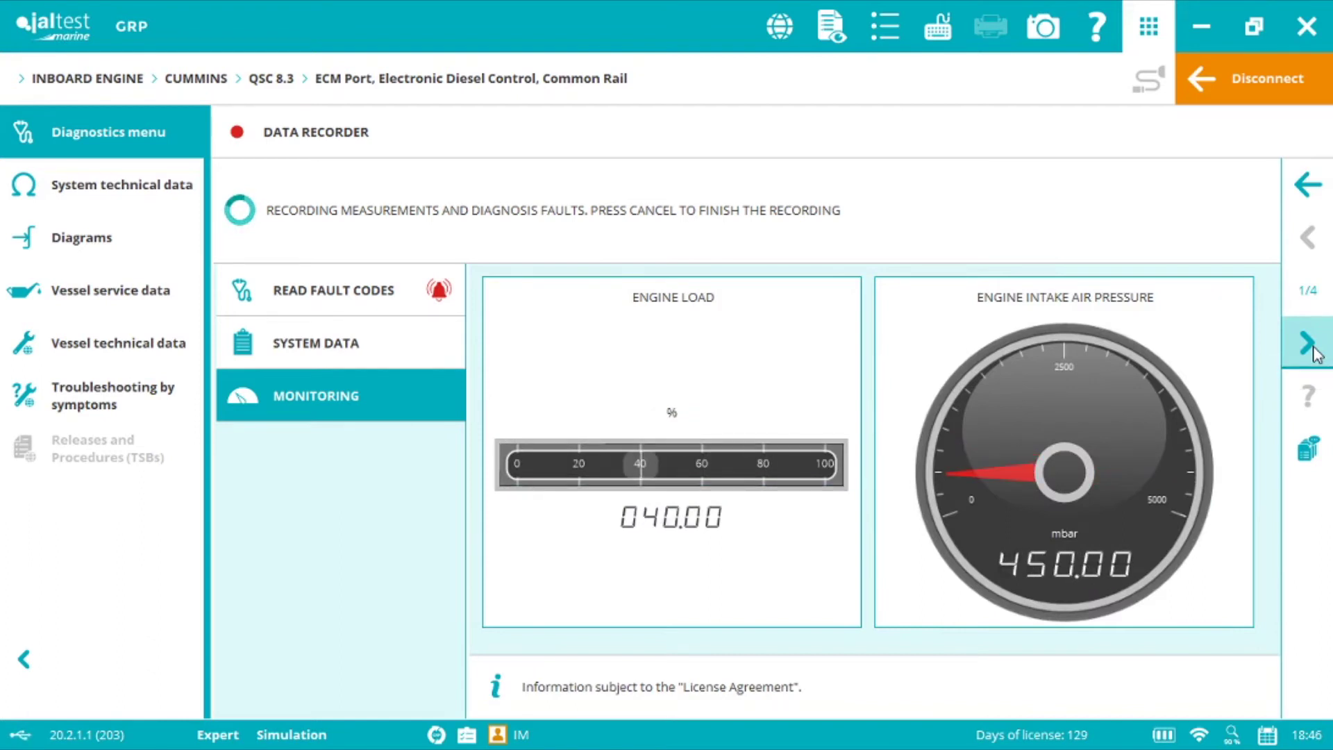
pyautogui.click(1302, 197)
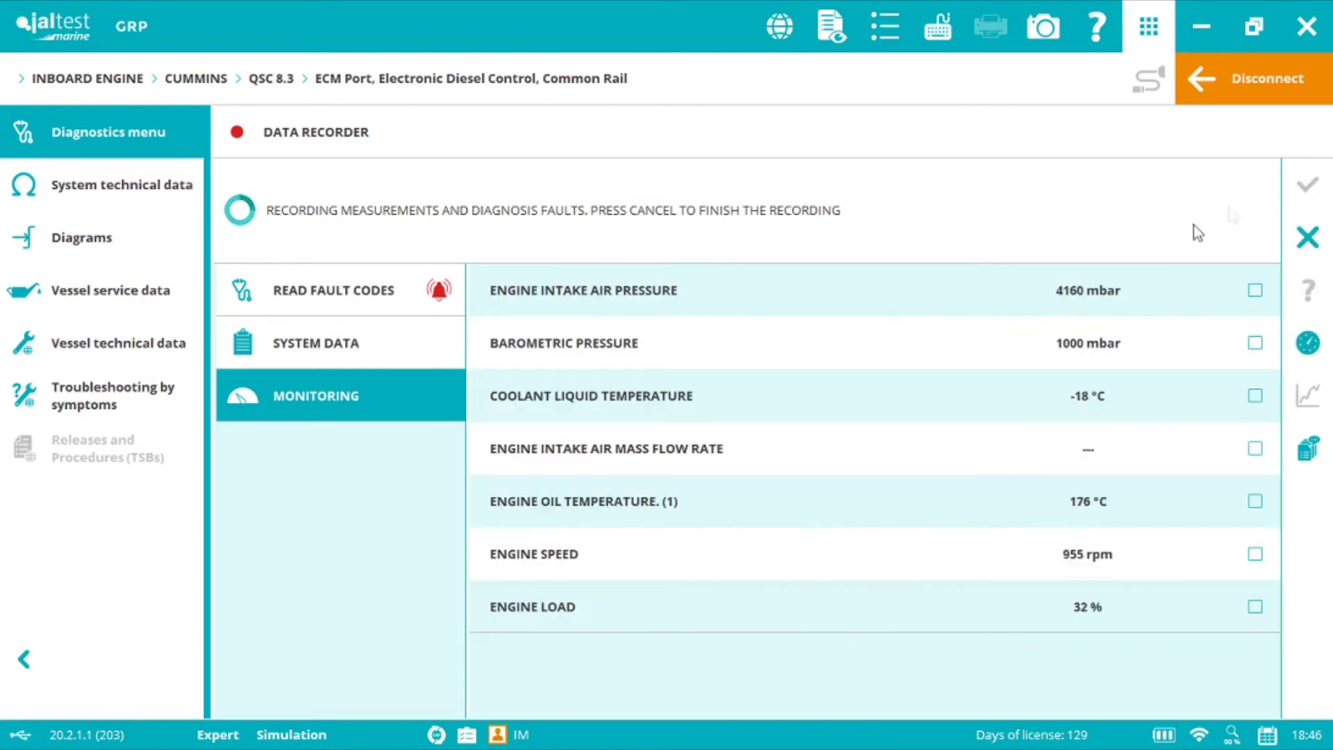
# Step: Enter and save 'comment 1', then 'comment 2', in the running recording
pyautogui.click(1308, 447)
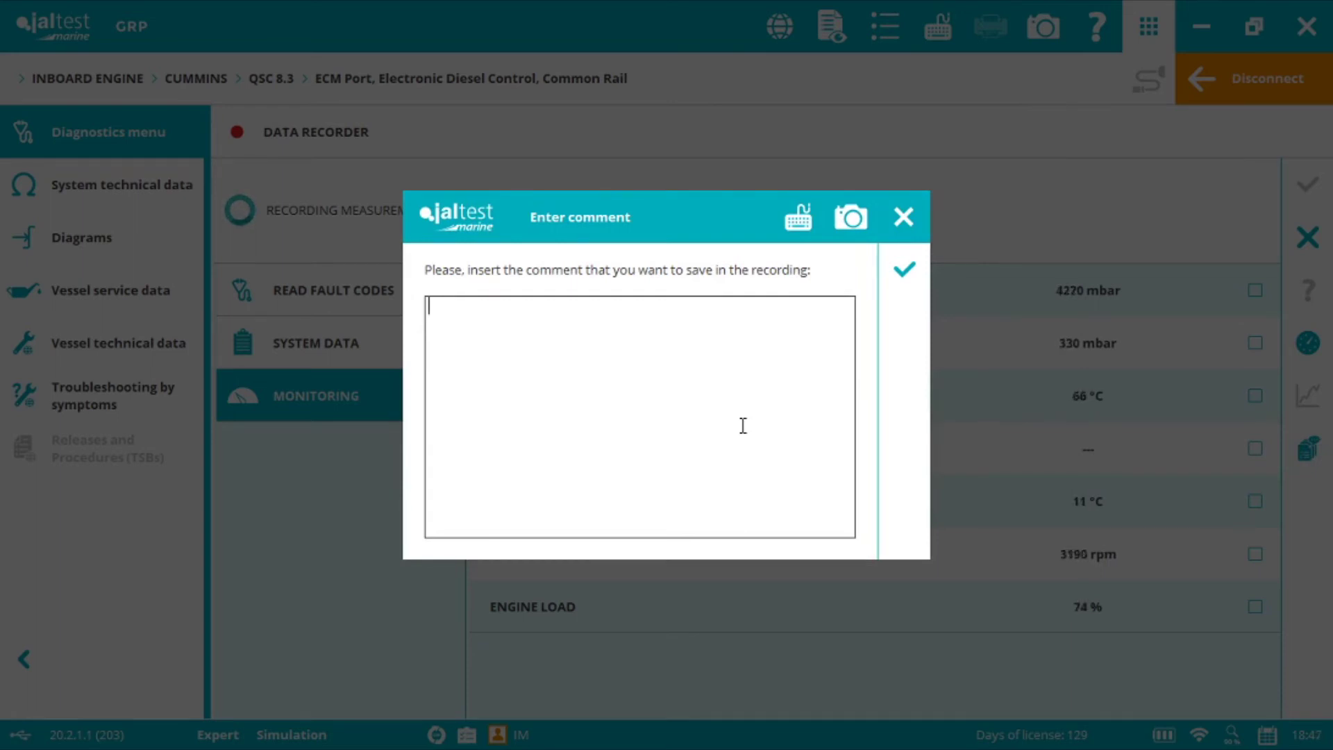
pyautogui.write('comment 1')
pyautogui.click(905, 273)
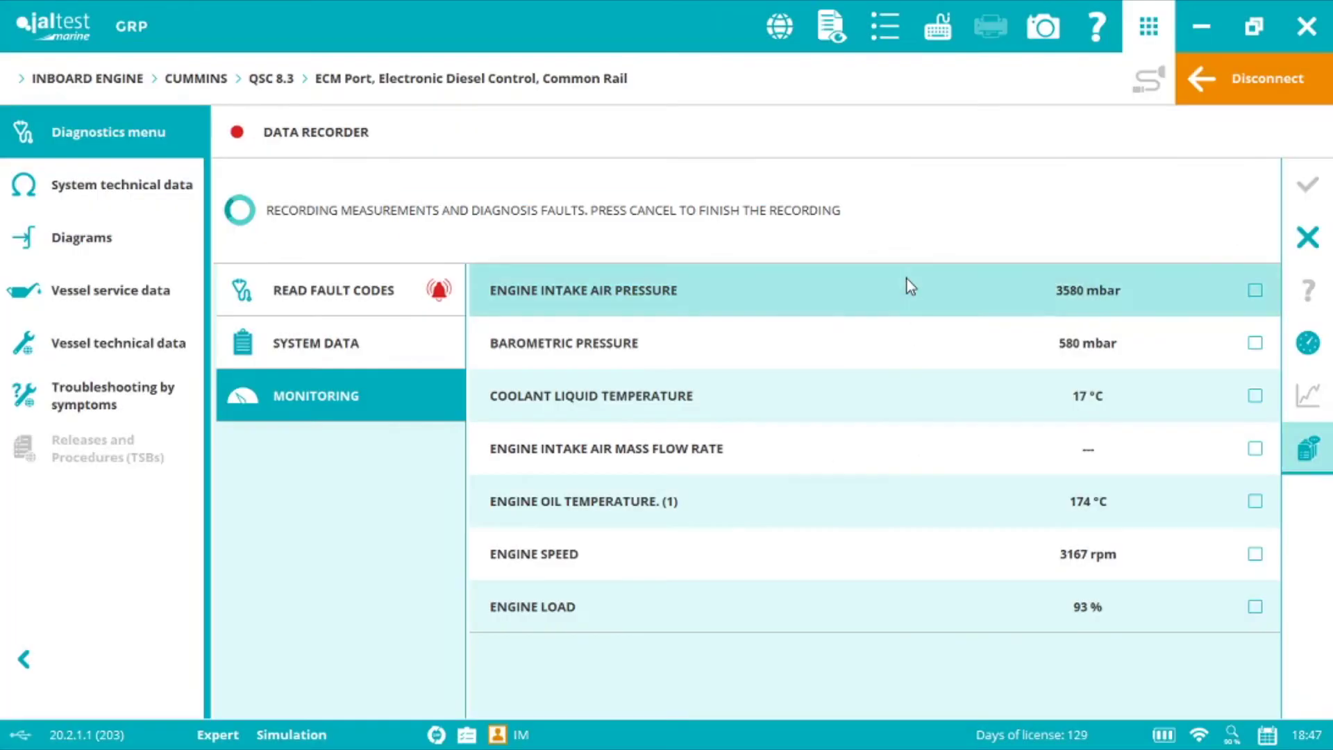
pyautogui.click(1309, 451)
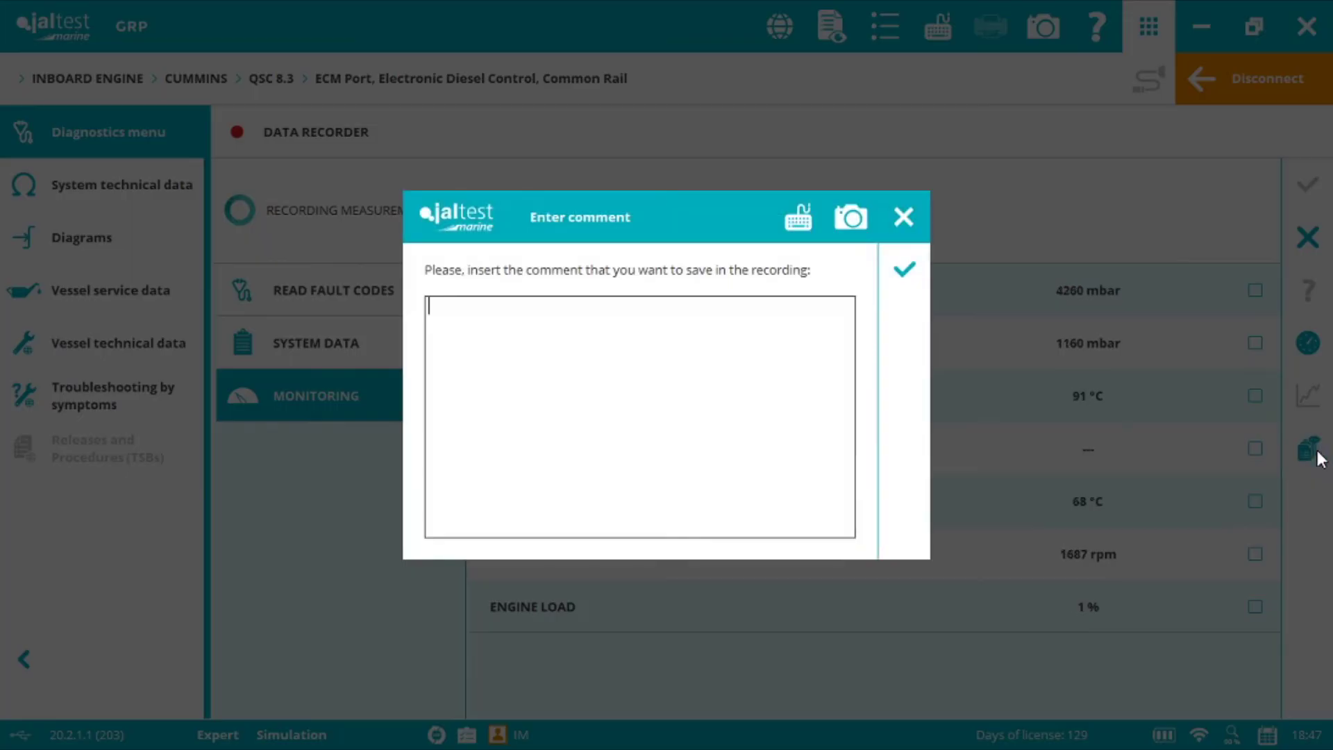
pyautogui.write('comment 2')
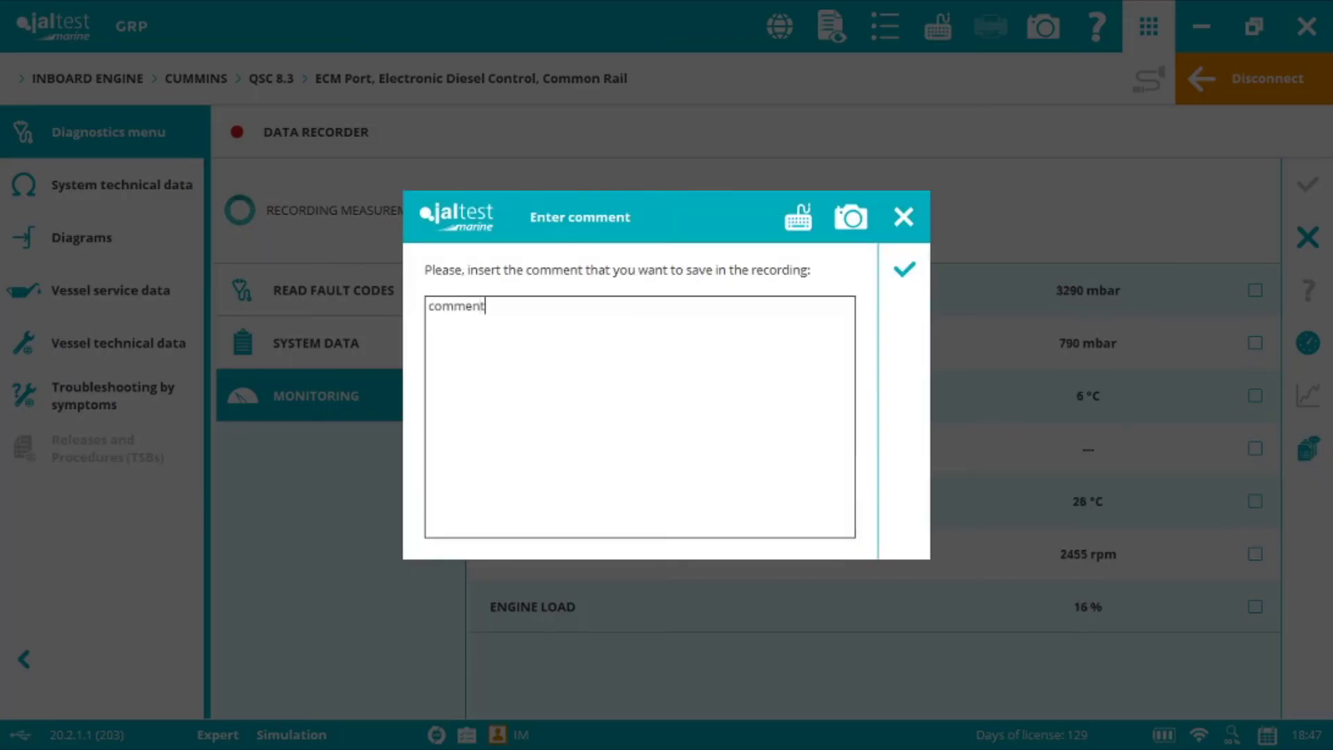
pyautogui.click(899, 272)
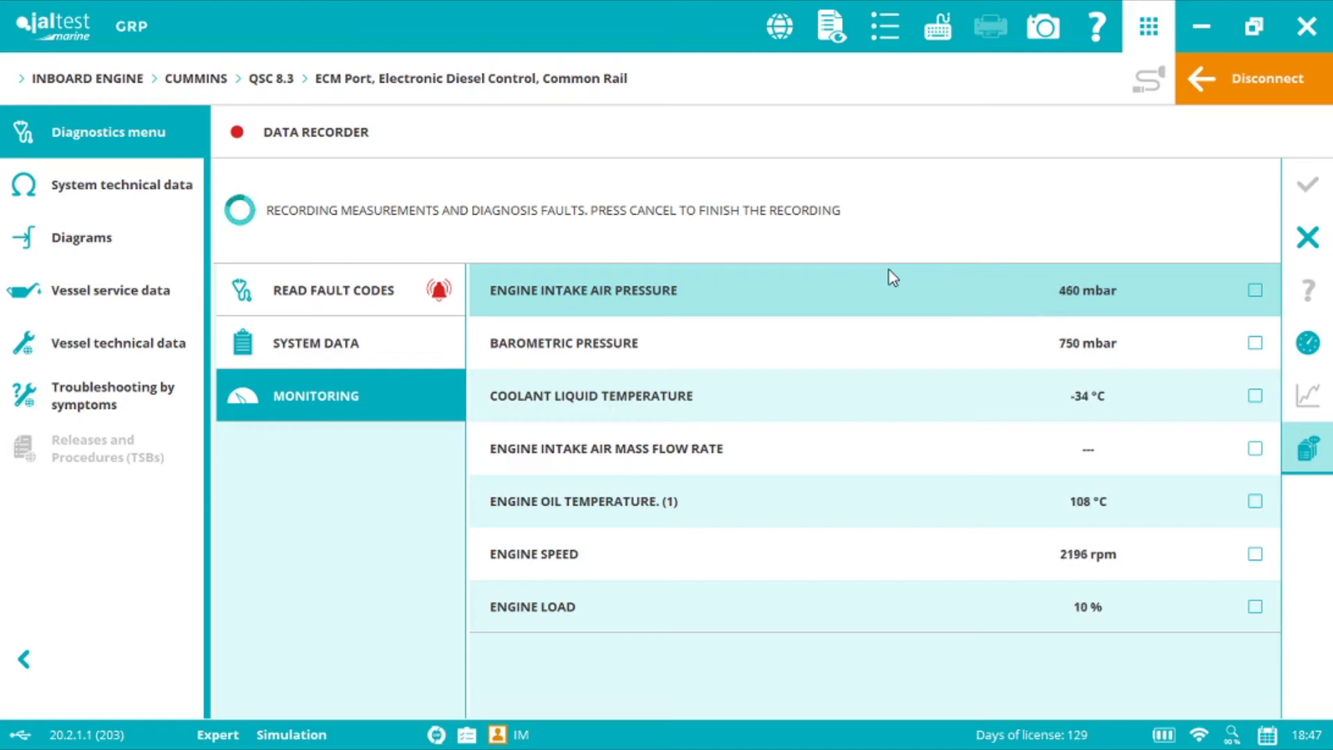
# Step: Stop recording, skip immediate playback, and load the 24/08/2020 18:47 .scfx file into Data Player
pyautogui.click(1318, 246)
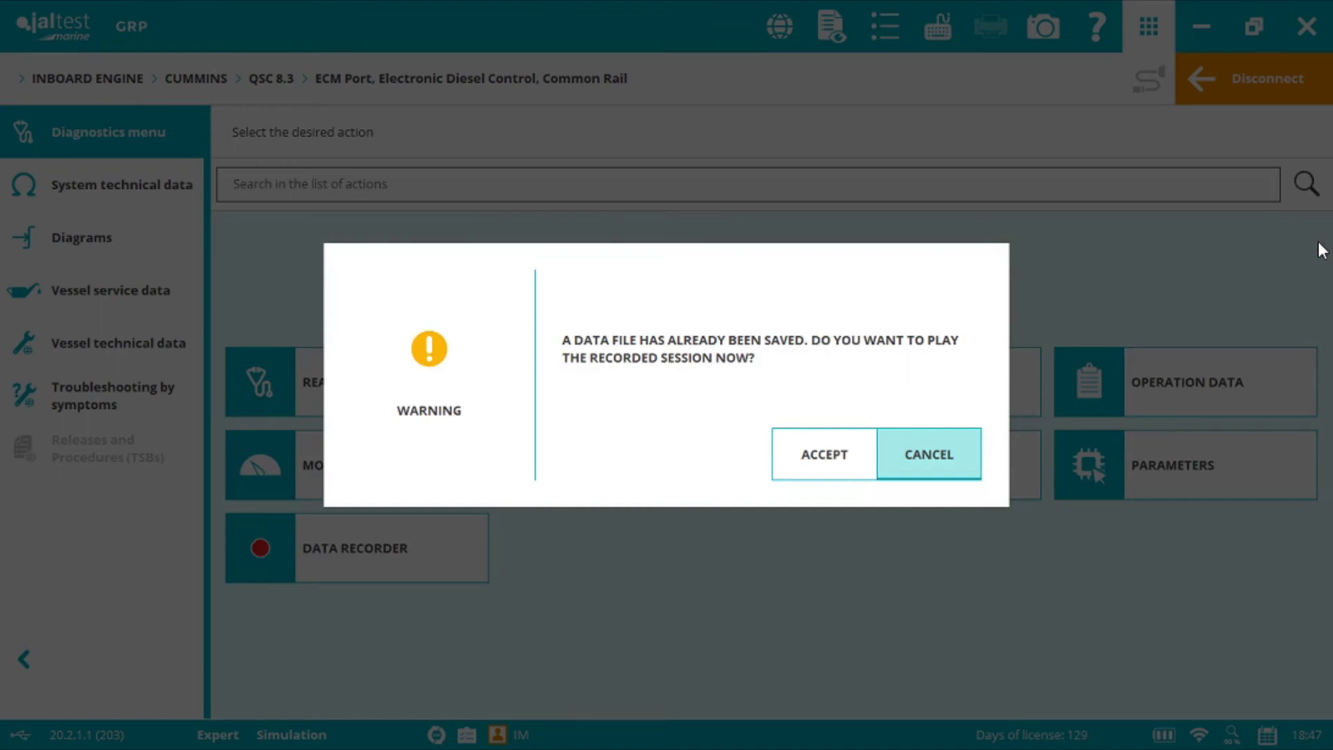
pyautogui.click(928, 455)
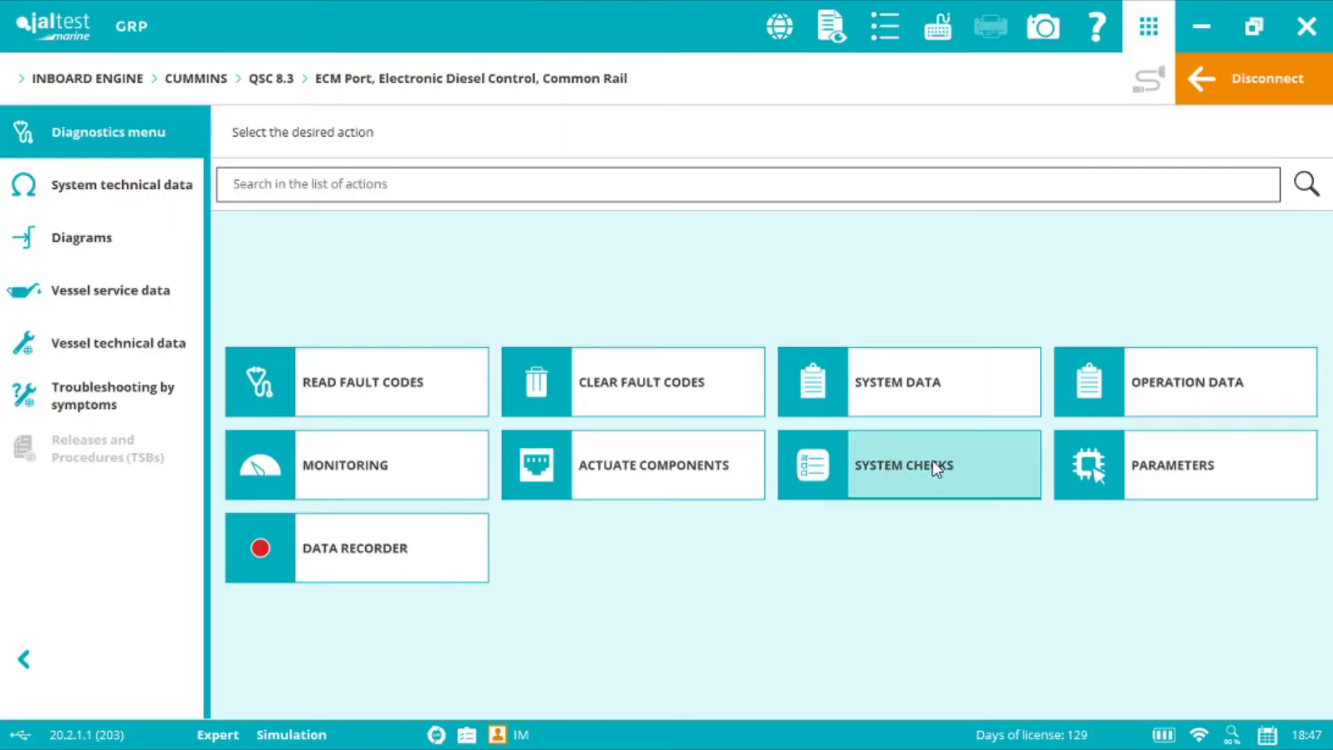
pyautogui.click(893, 32)
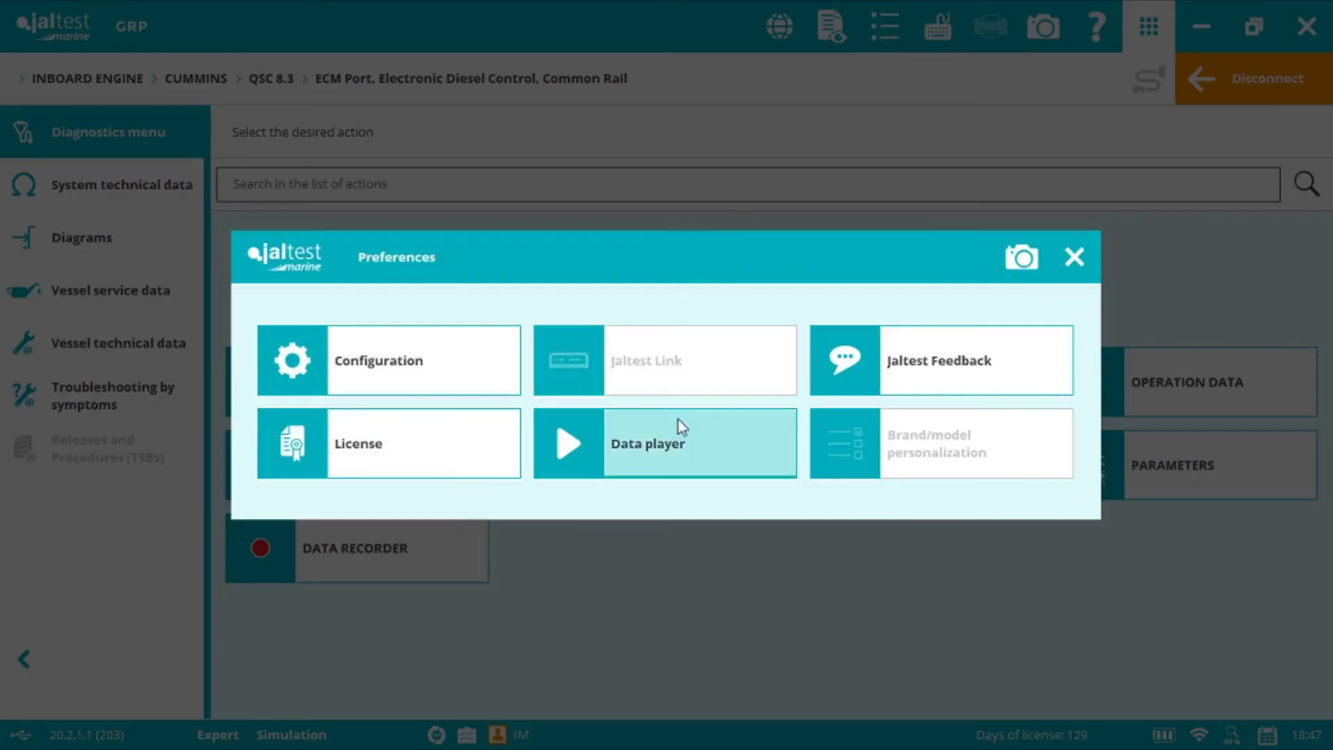
pyautogui.click(679, 438)
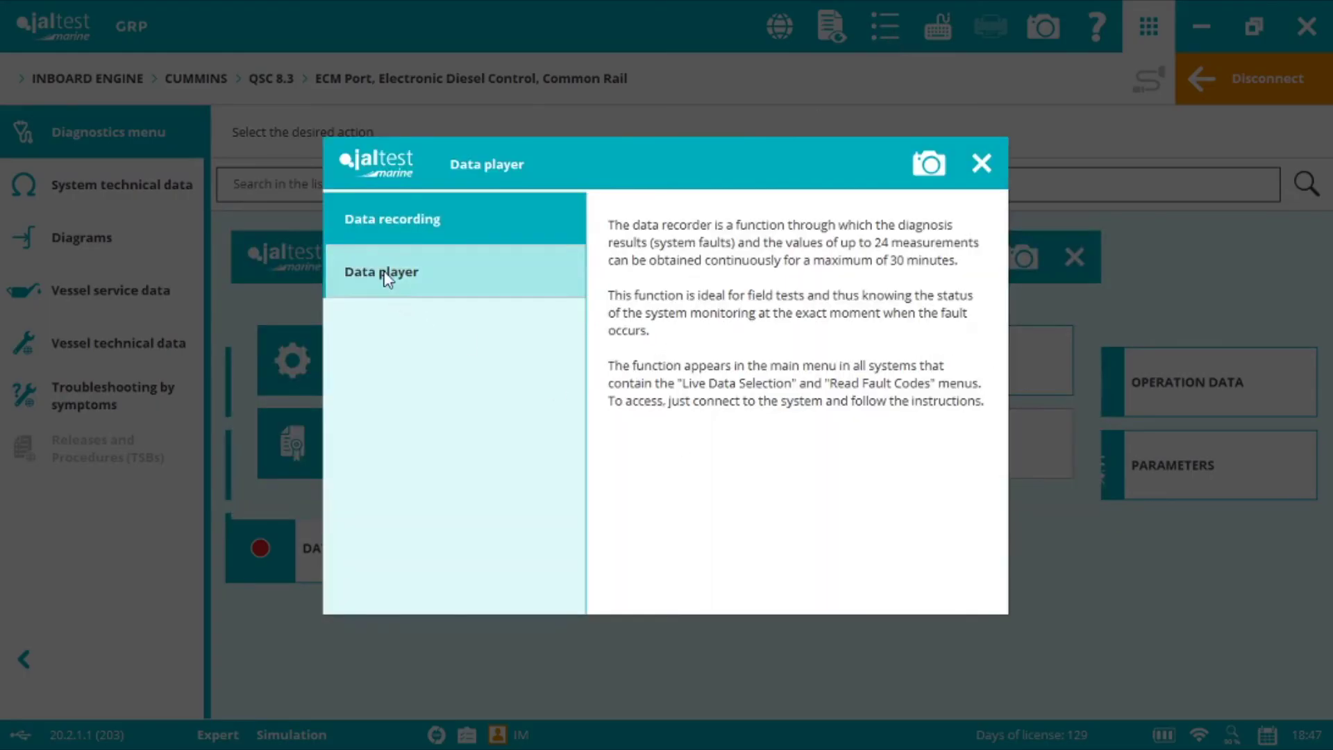
pyautogui.click(384, 273)
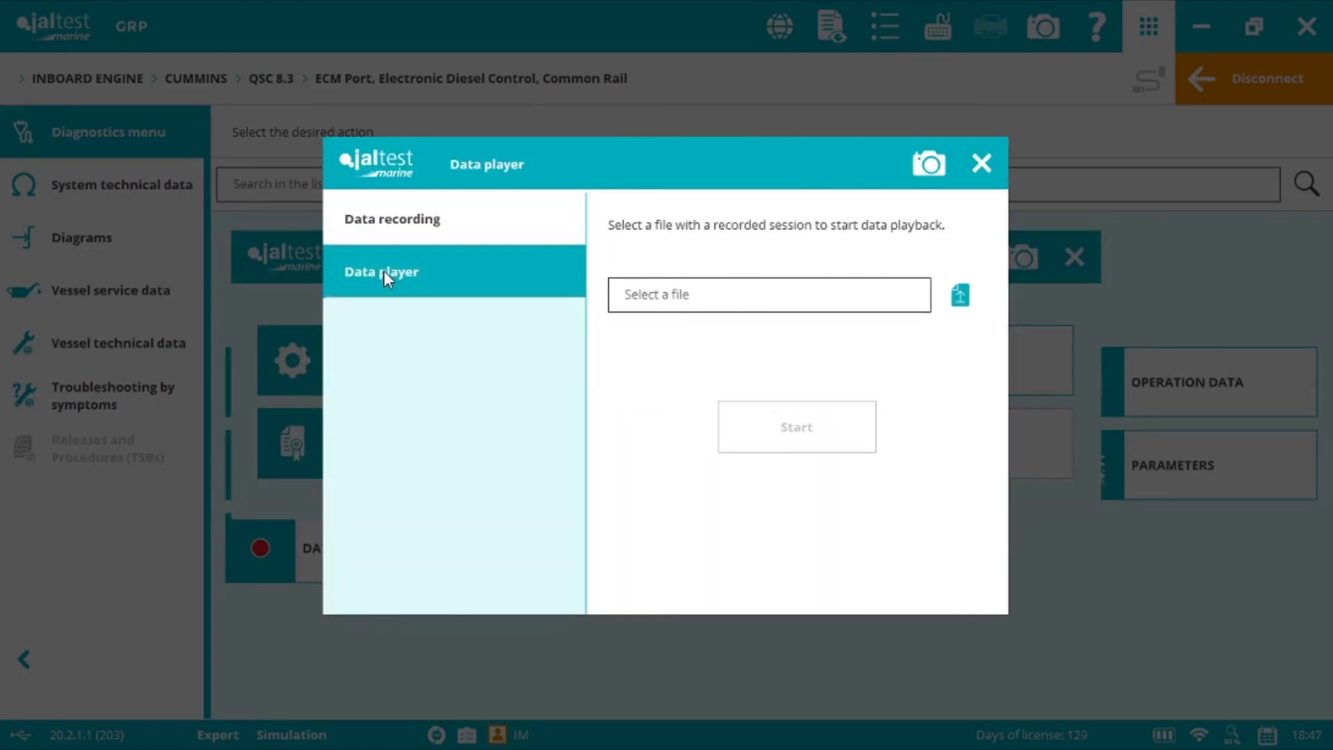
pyautogui.click(955, 300)
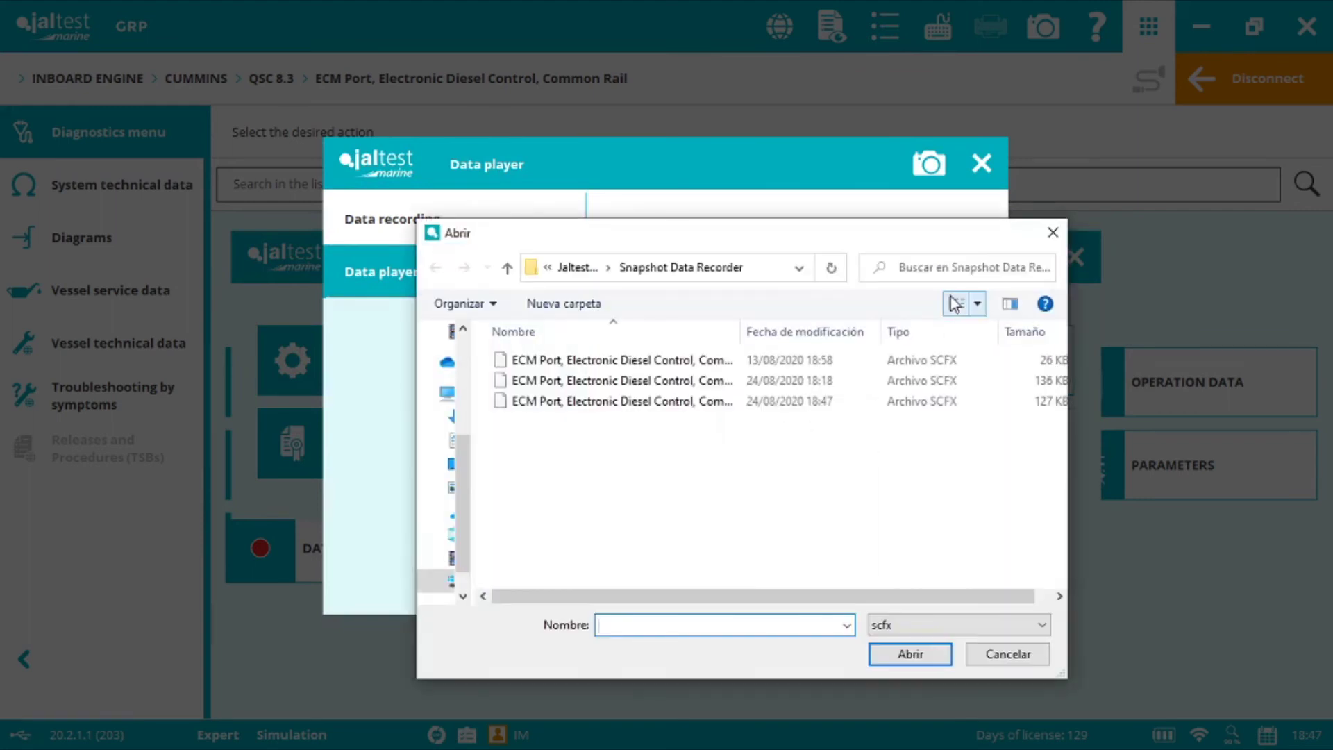
pyautogui.click(688, 403)
pyautogui.click(905, 657)
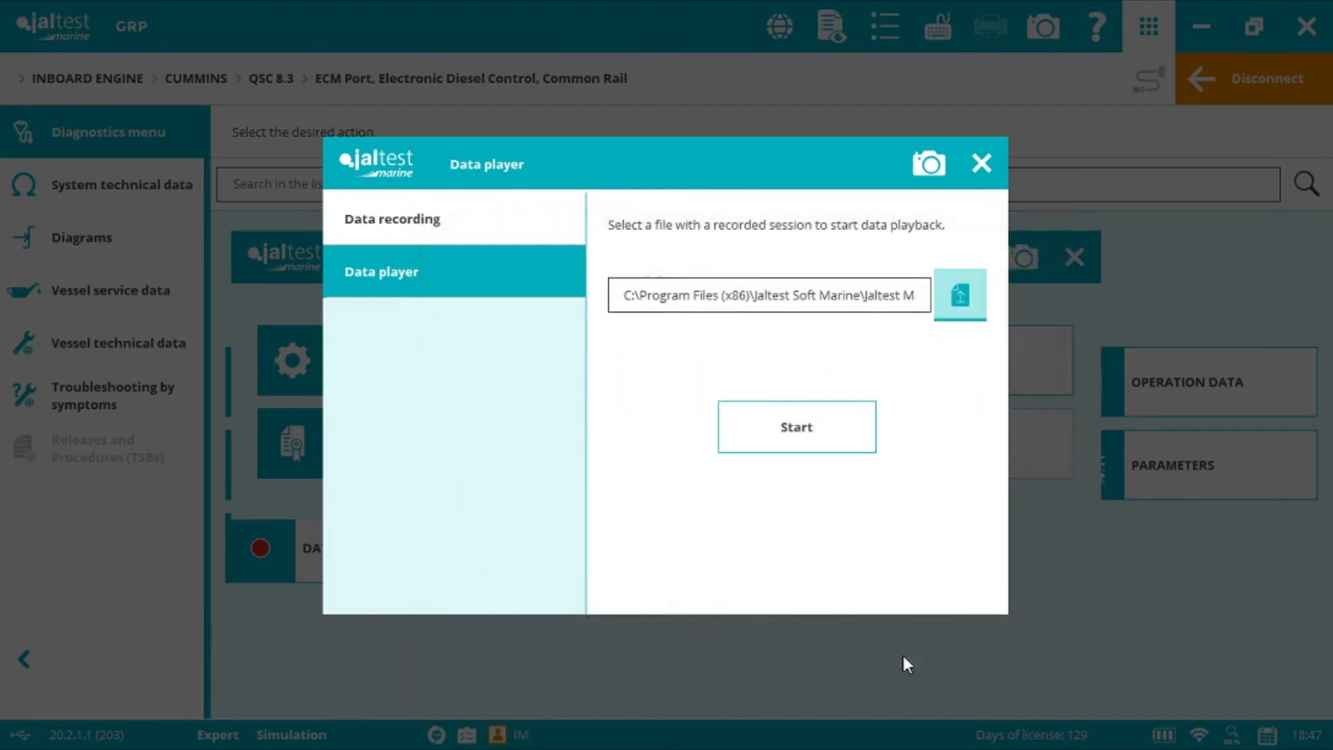
pyautogui.click(796, 431)
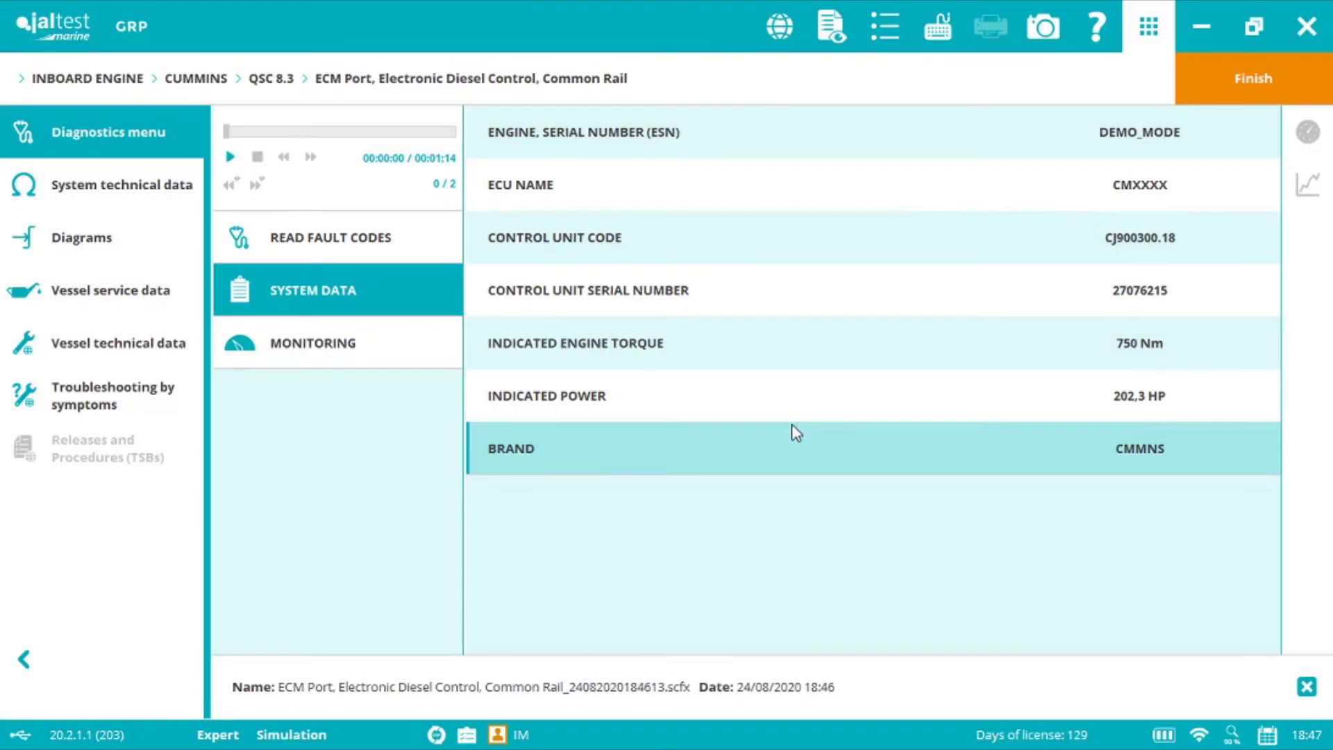
# Step: Play the recording and review its recorded fault codes and live measurements
pyautogui.click(231, 158)
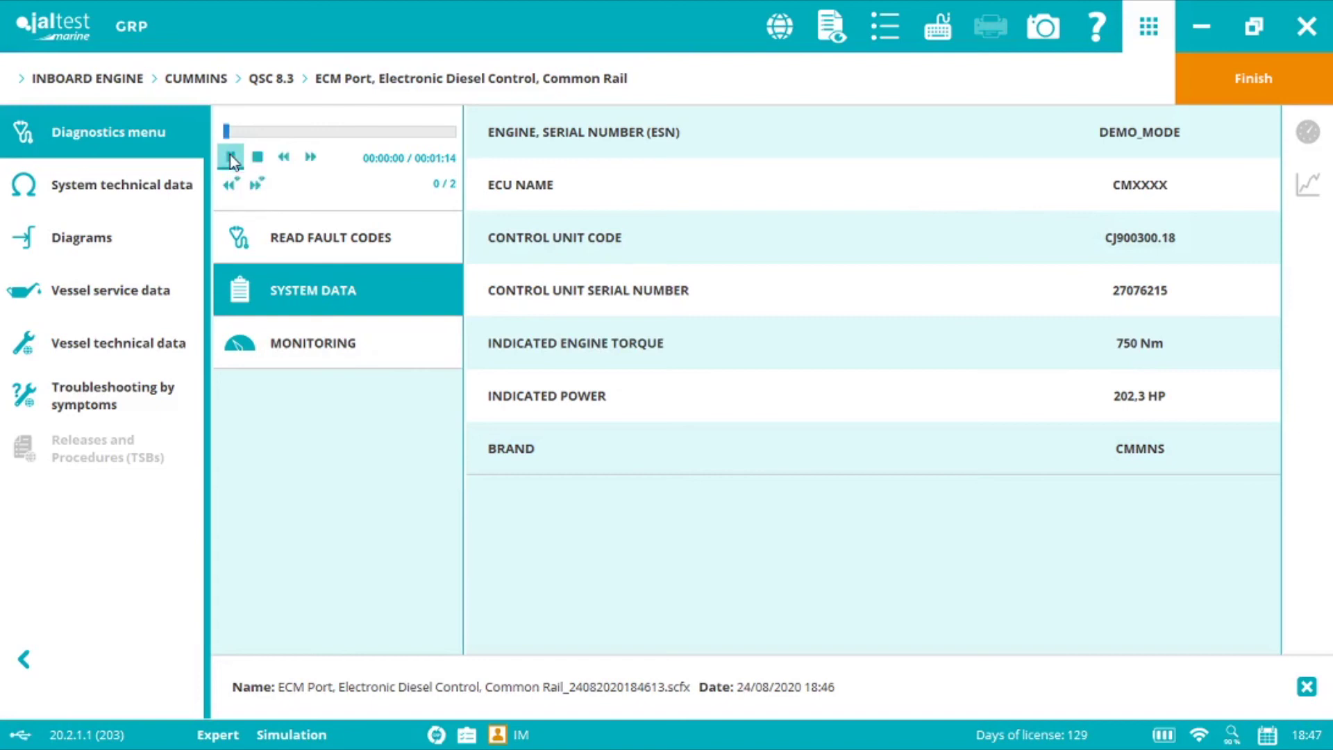
pyautogui.click(352, 247)
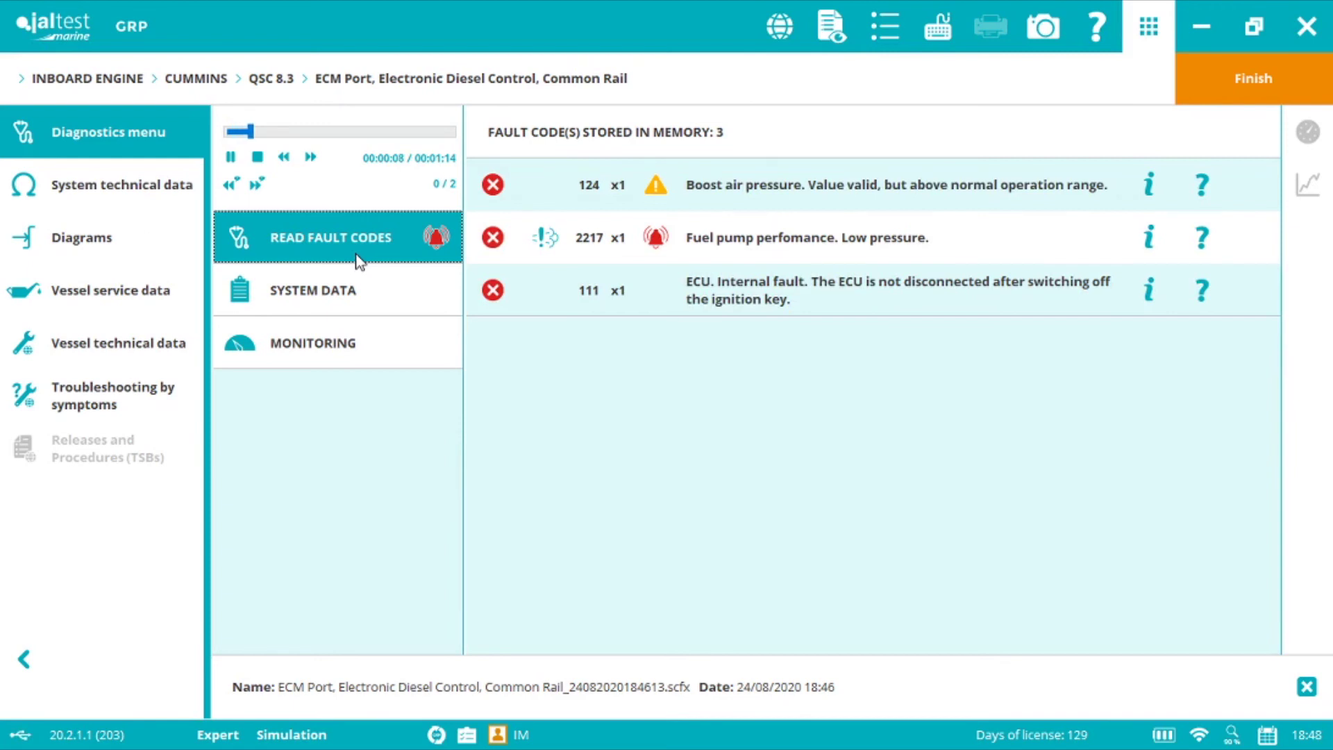
pyautogui.click(373, 347)
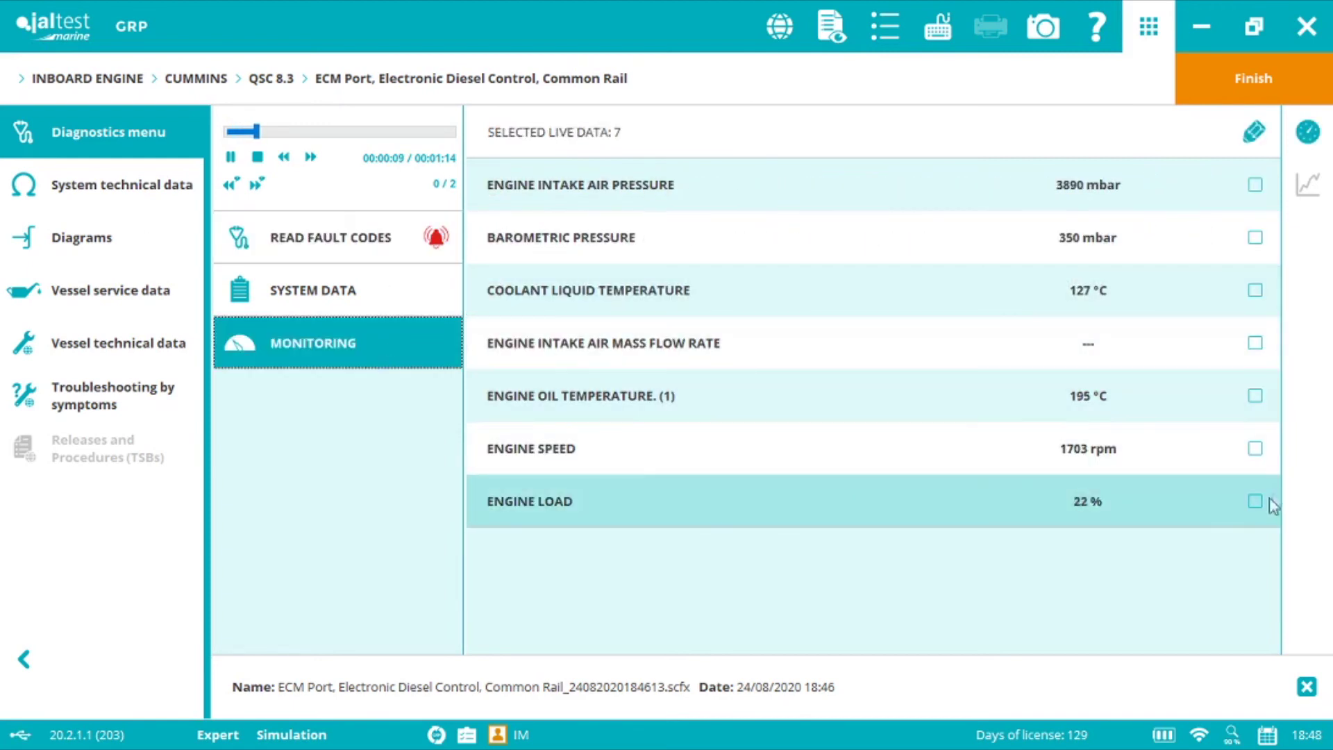
# Step: Chart Engine Load and Coolant Liquid Temperature, then jump ahead to the comment 2 mark at 0:54
pyautogui.click(1256, 500)
pyautogui.click(1255, 284)
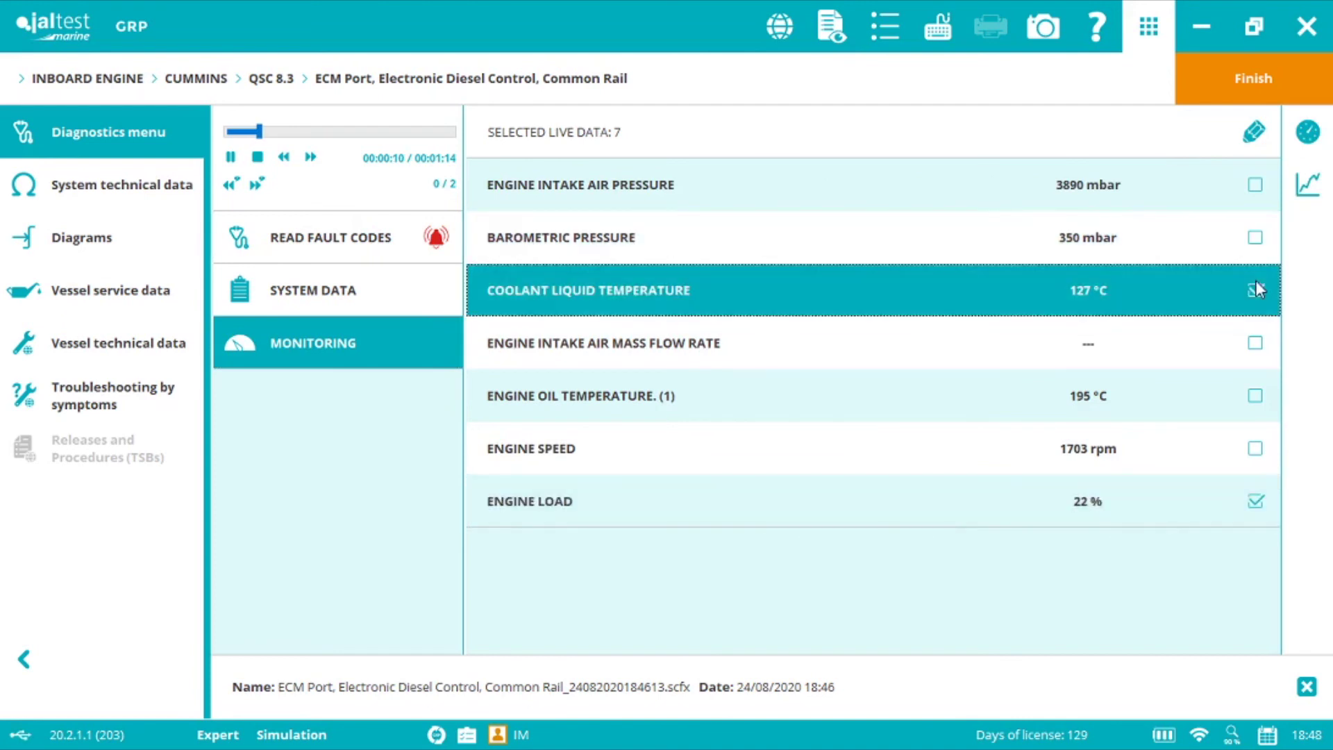
pyautogui.click(1307, 184)
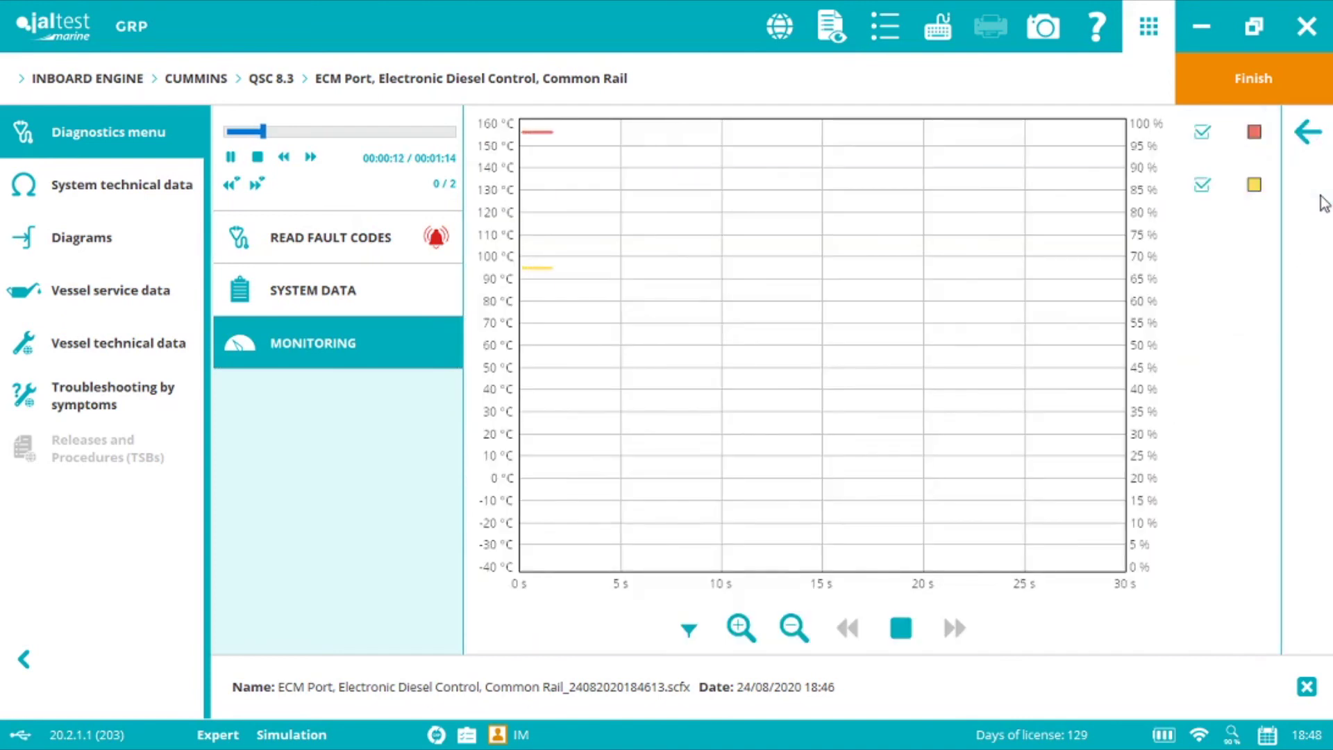
pyautogui.click(1314, 132)
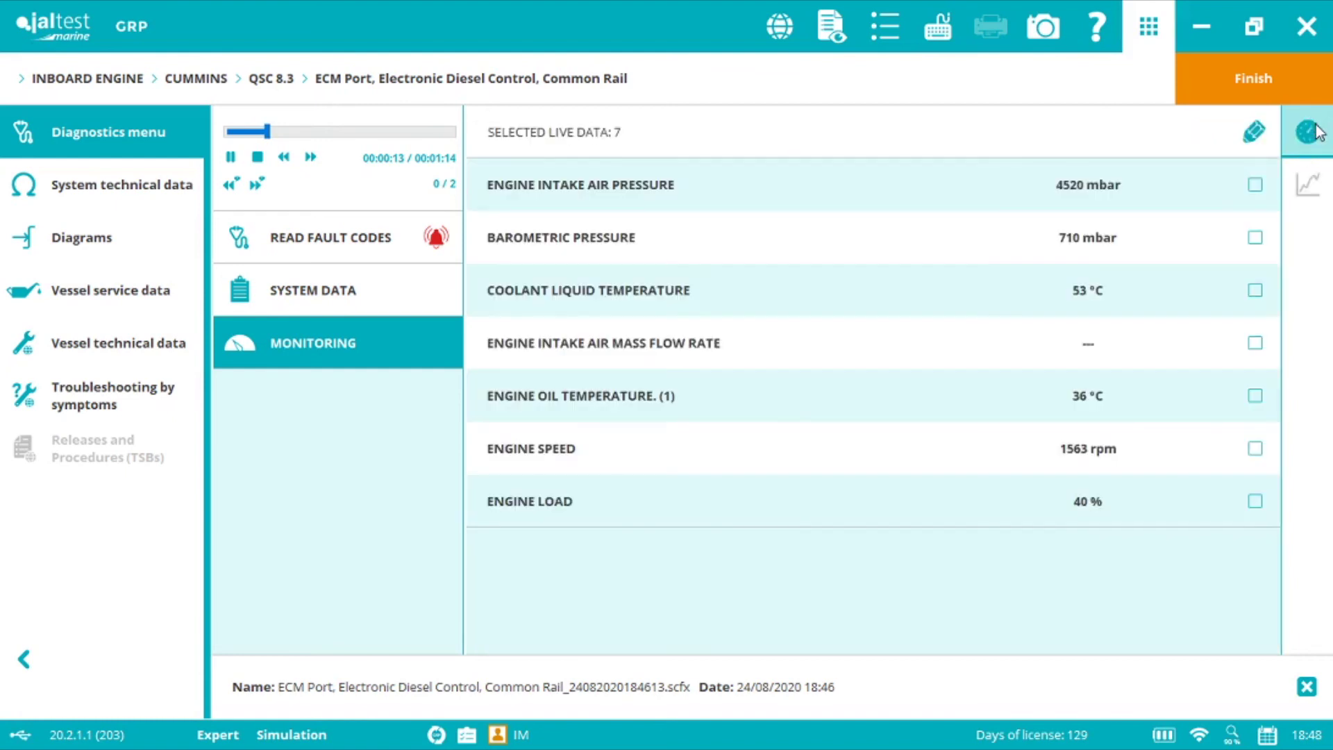
pyautogui.click(253, 186)
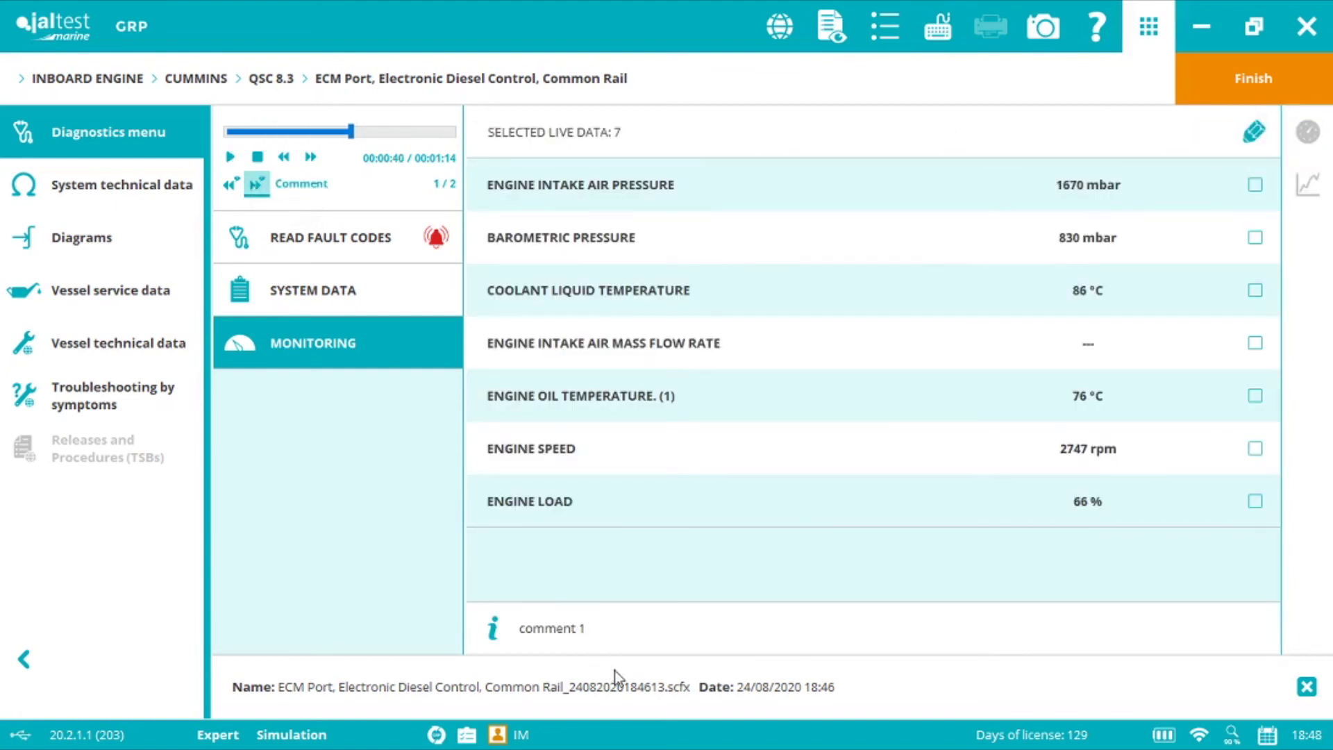
pyautogui.click(255, 186)
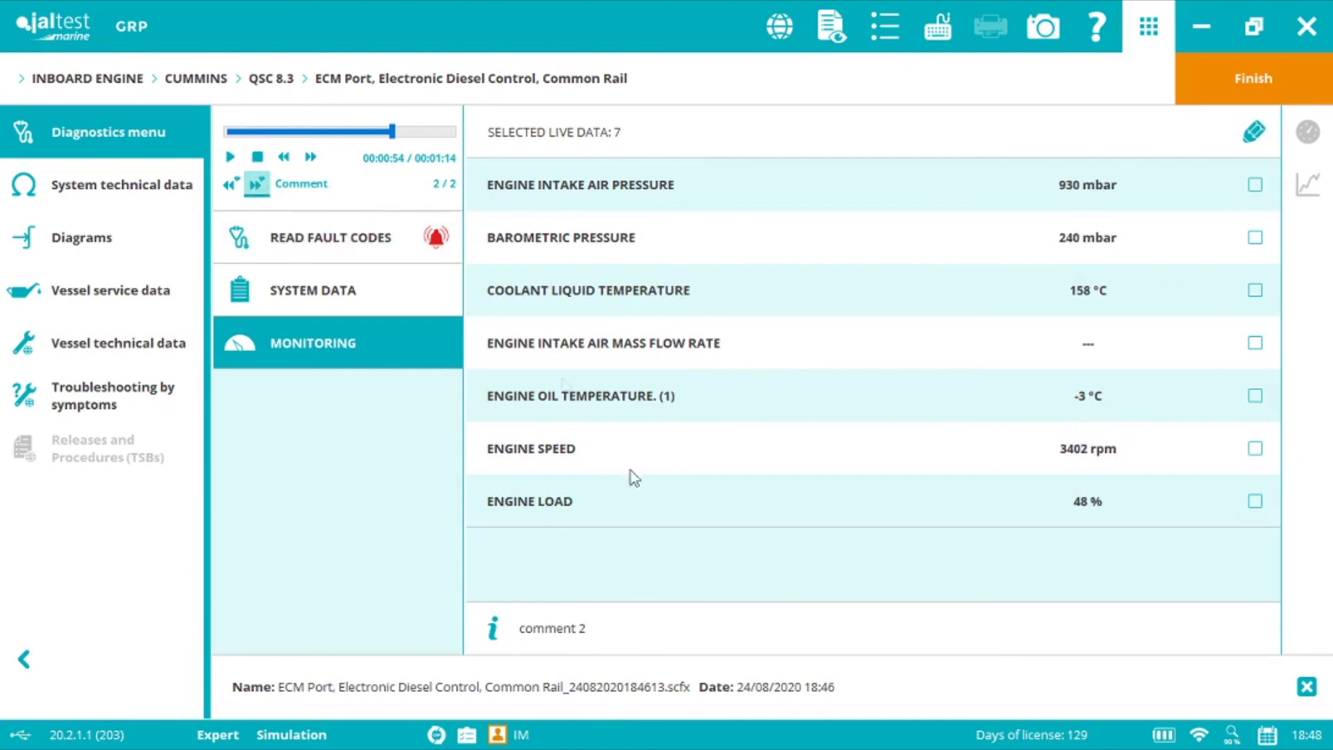